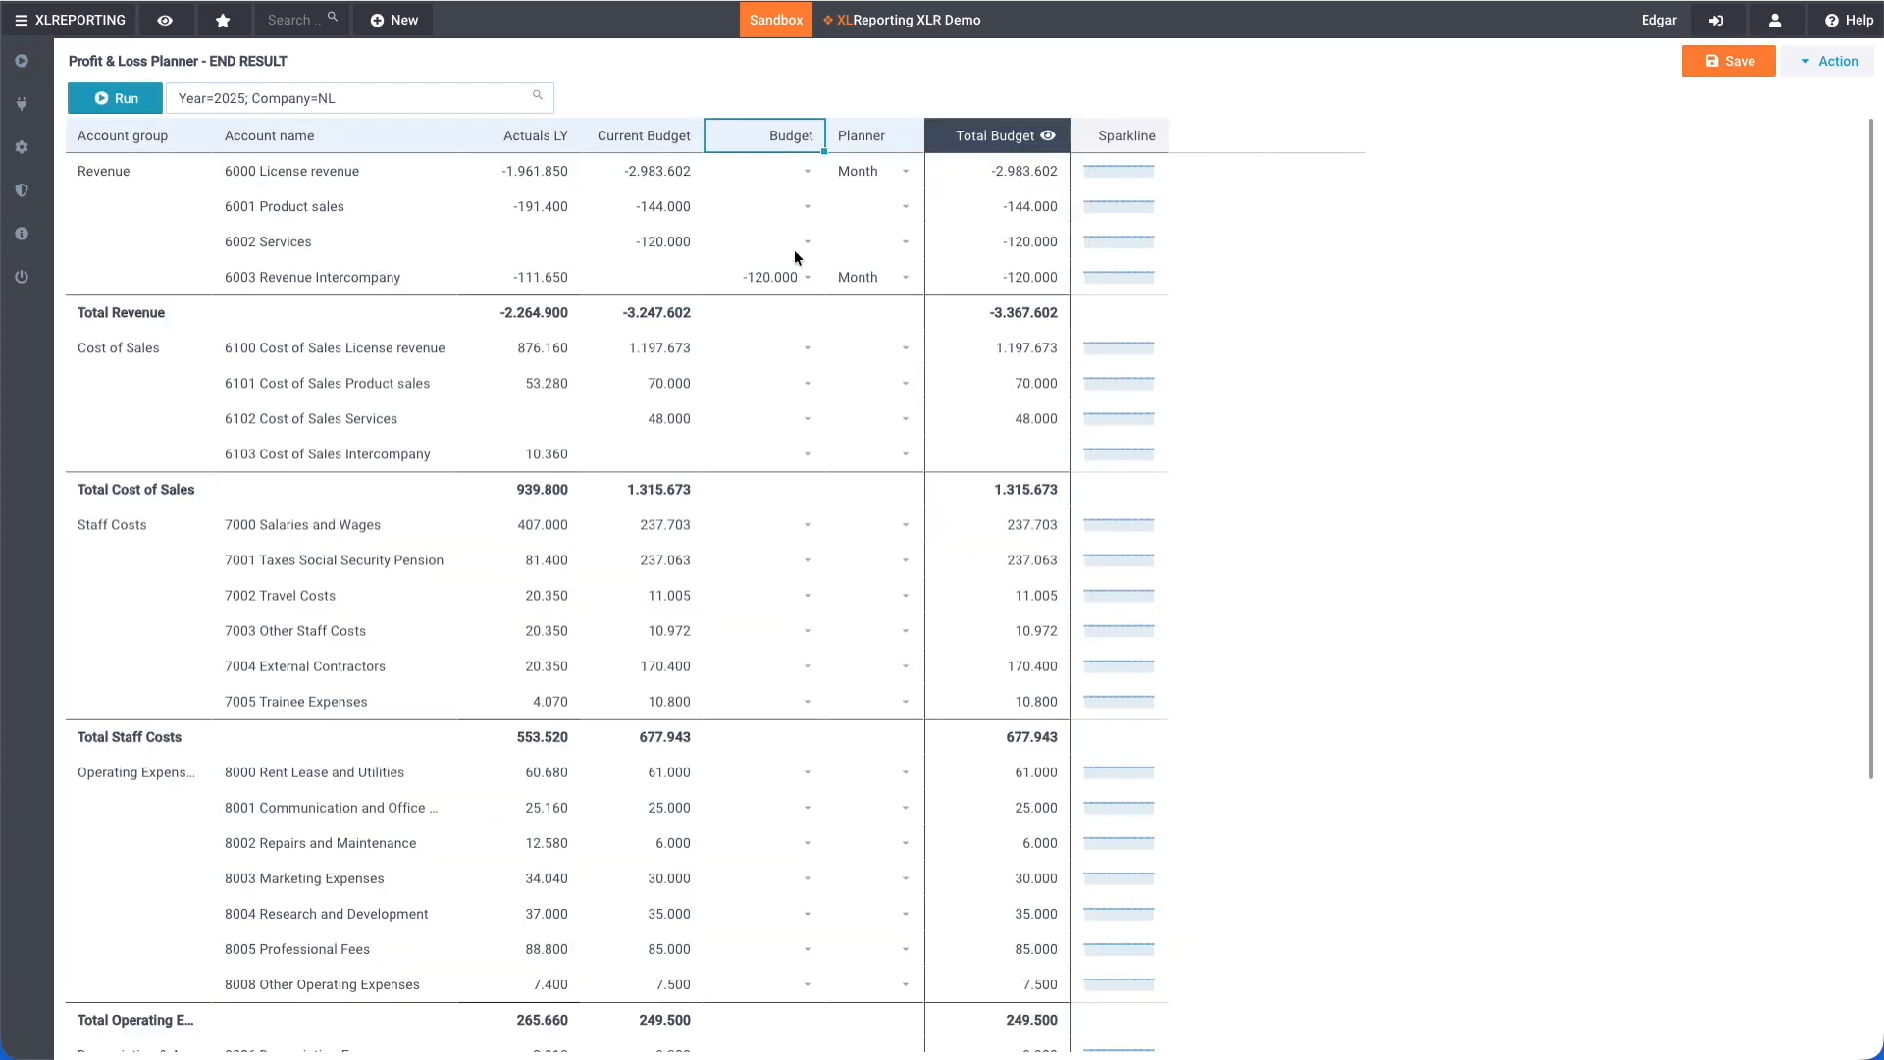
Inspect the Budget detail tables of 6000 License revenue and 6003 Revenue Intercompany, including the Comment and Reference fields.
click(793, 173)
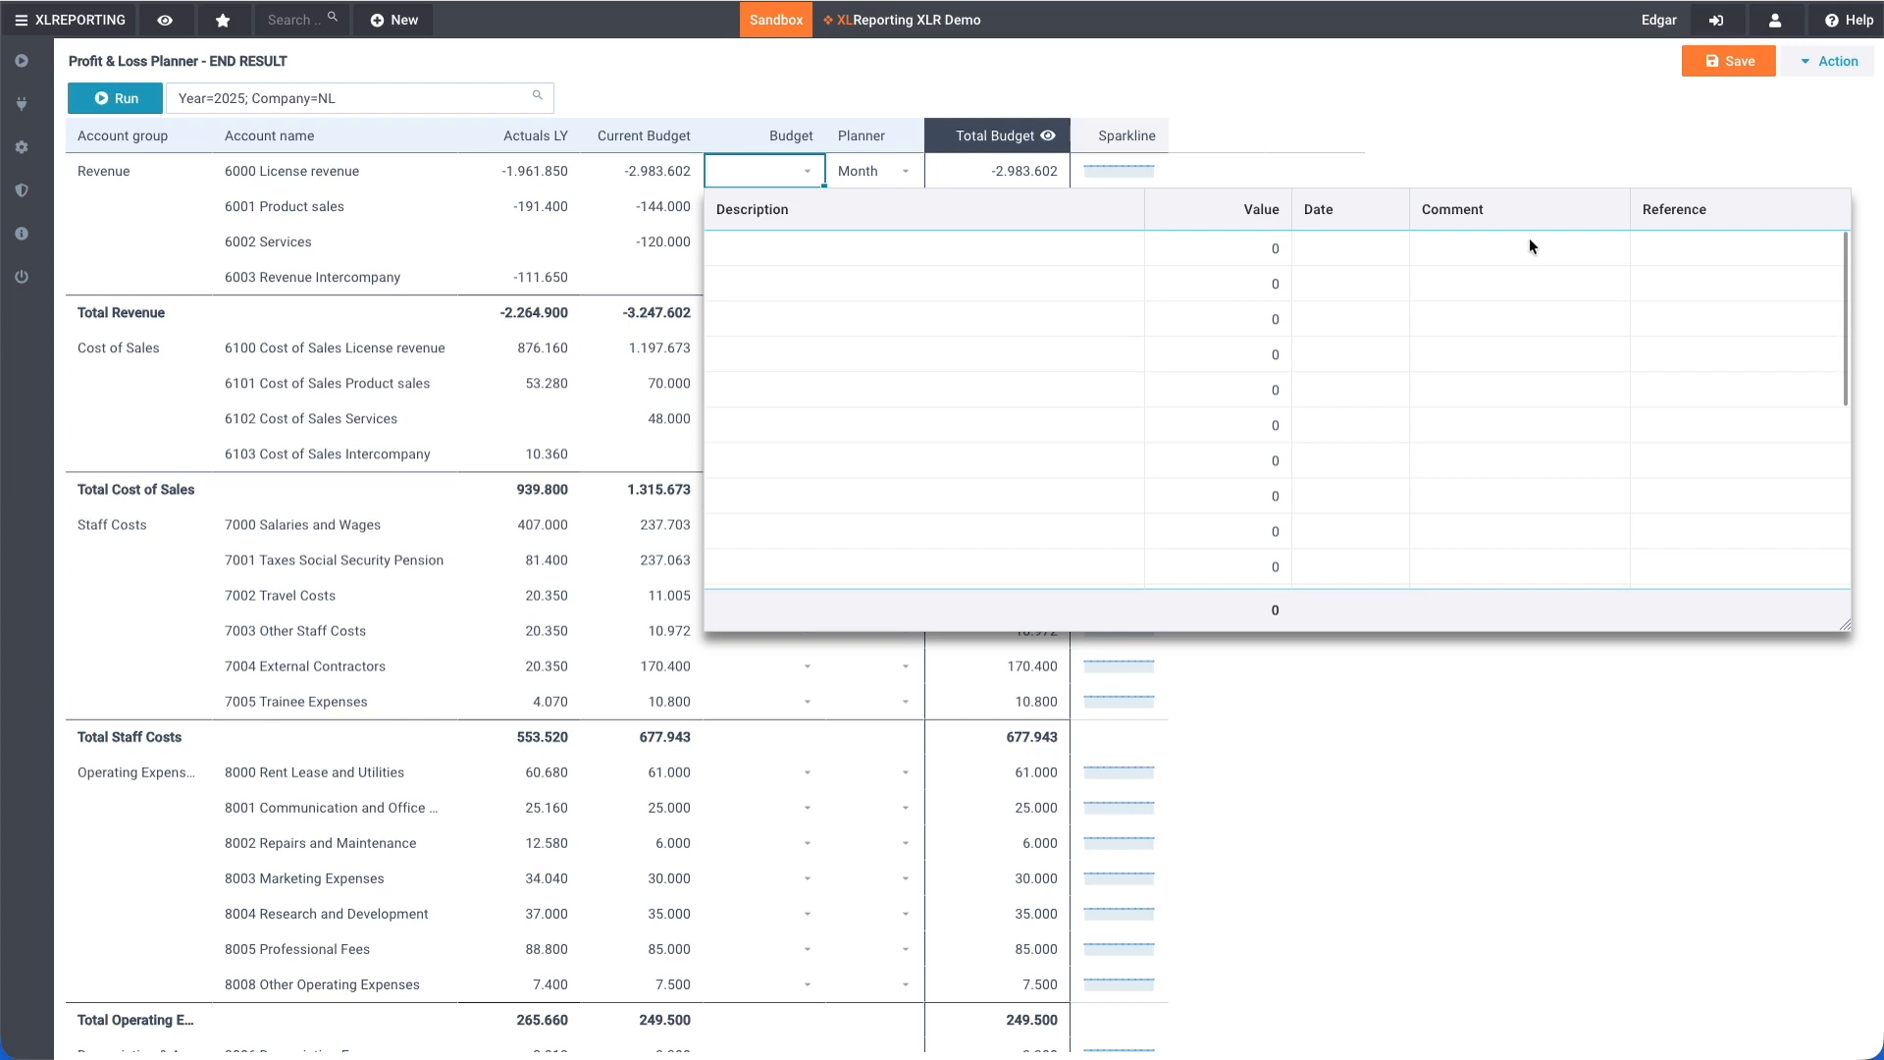
click(772, 118)
click(767, 278)
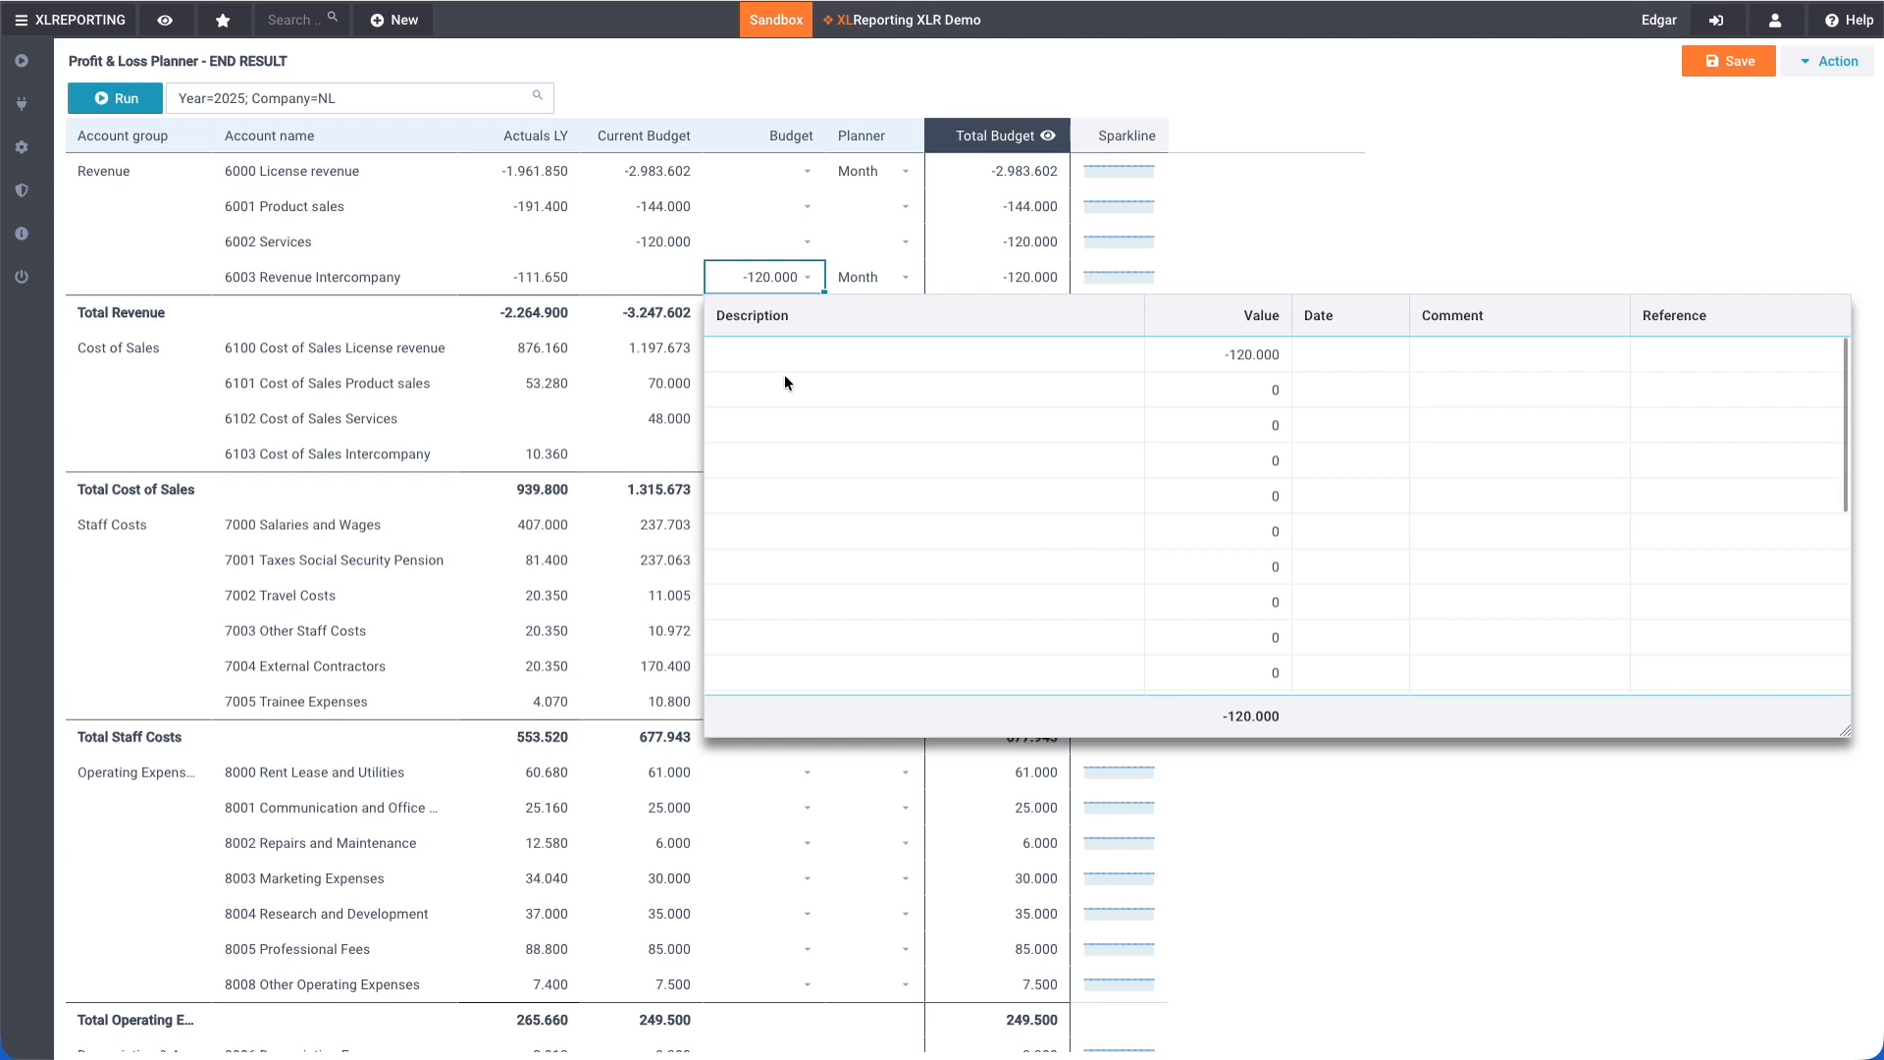
click(1516, 348)
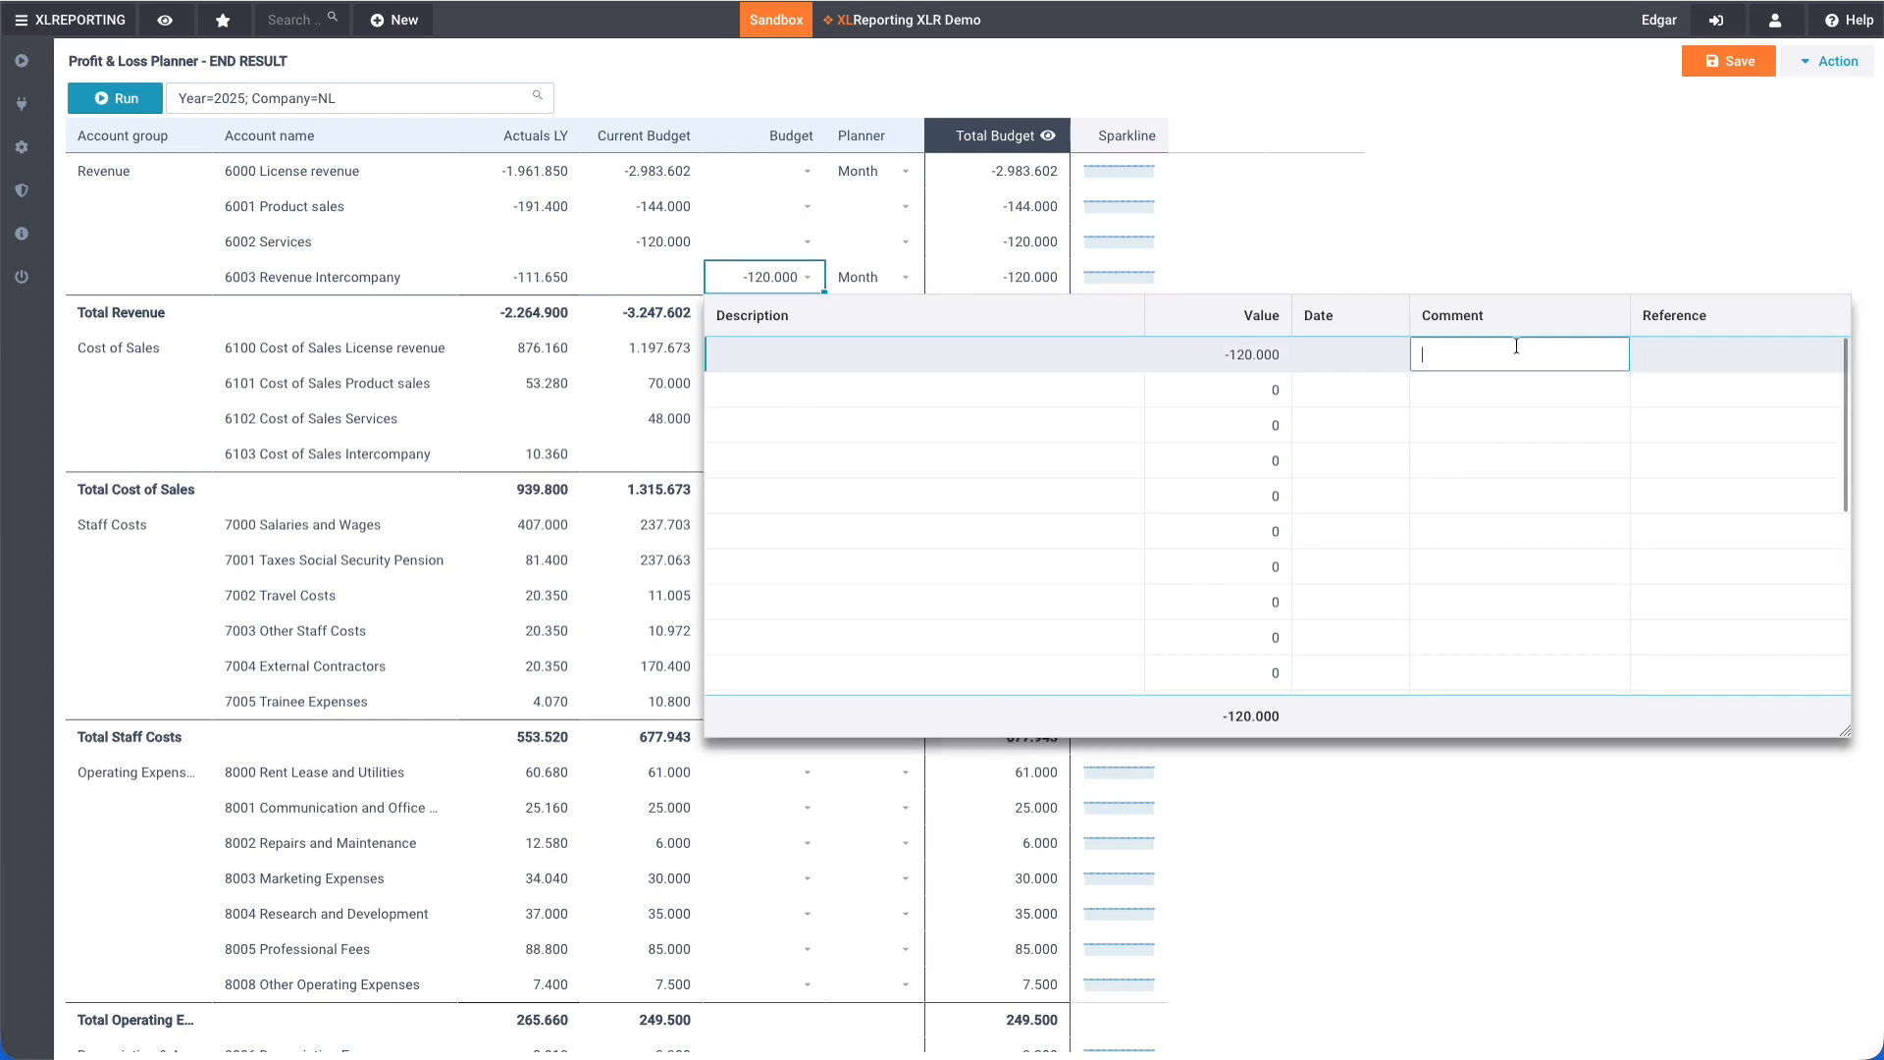
click(1700, 350)
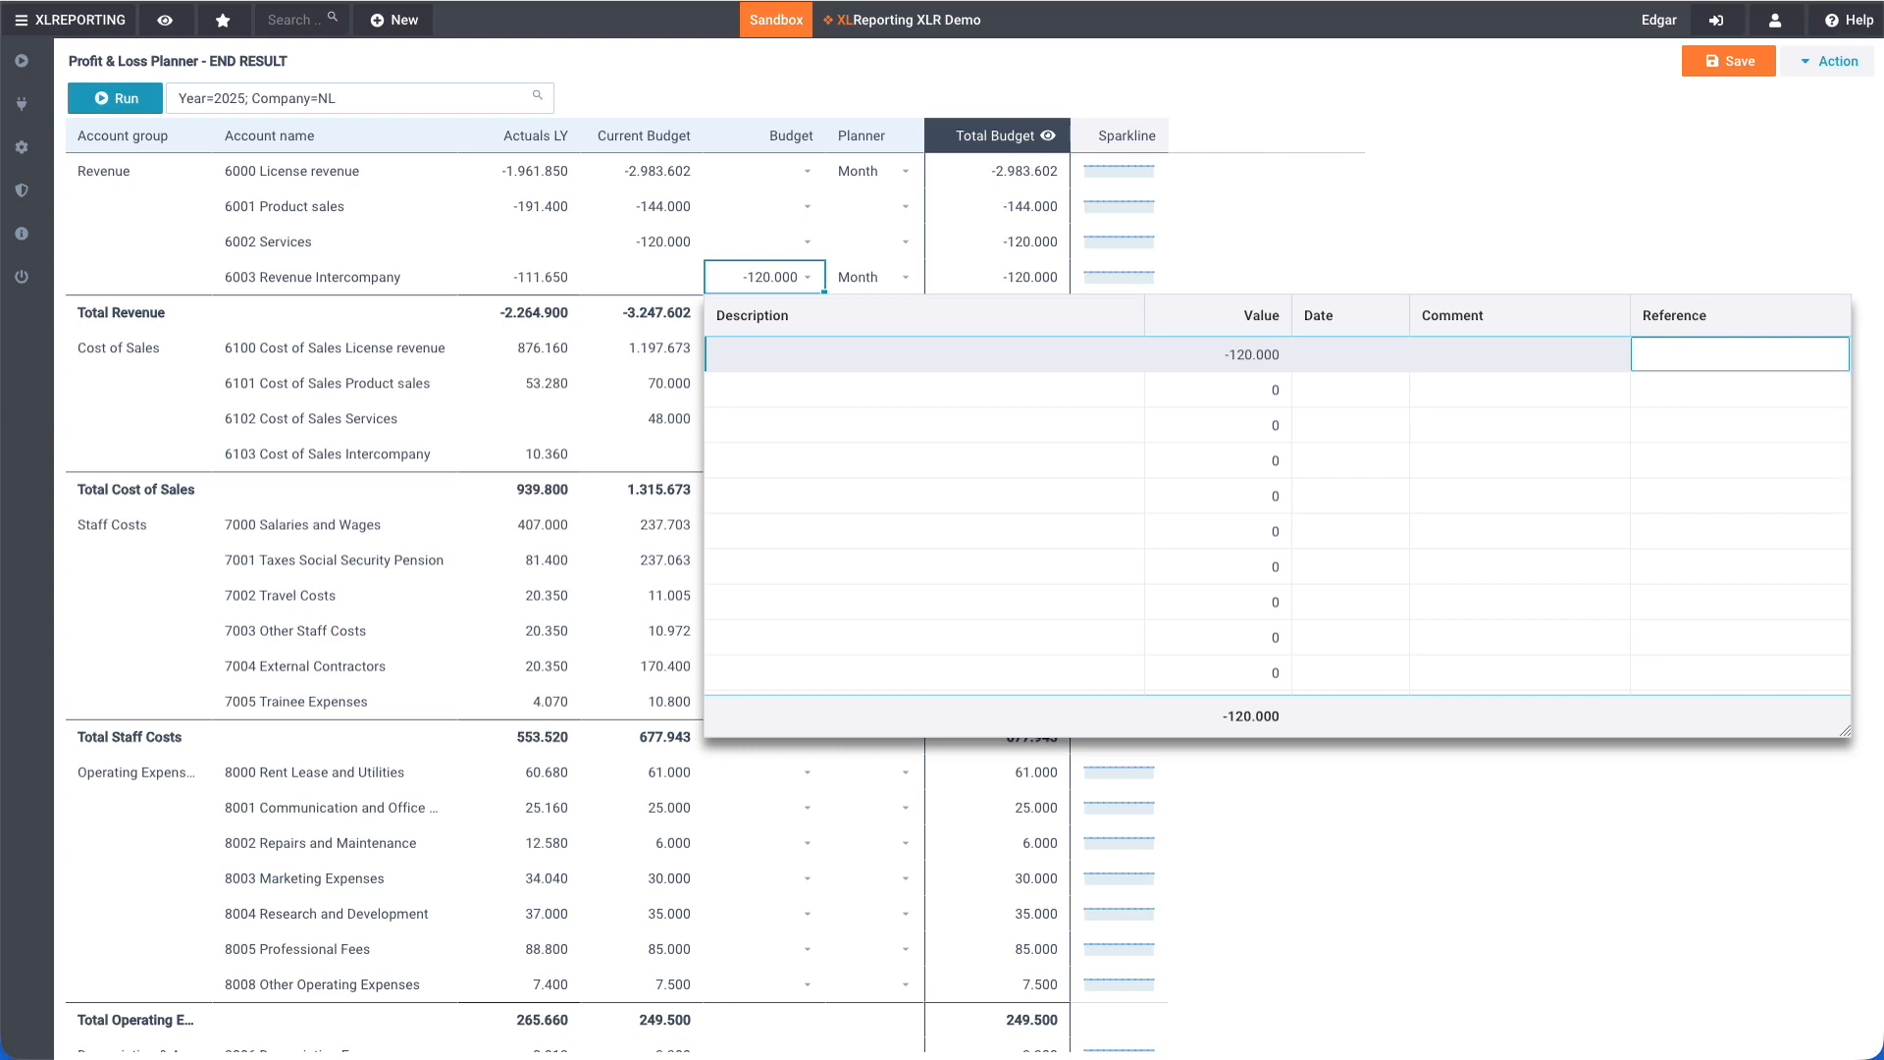
click(782, 116)
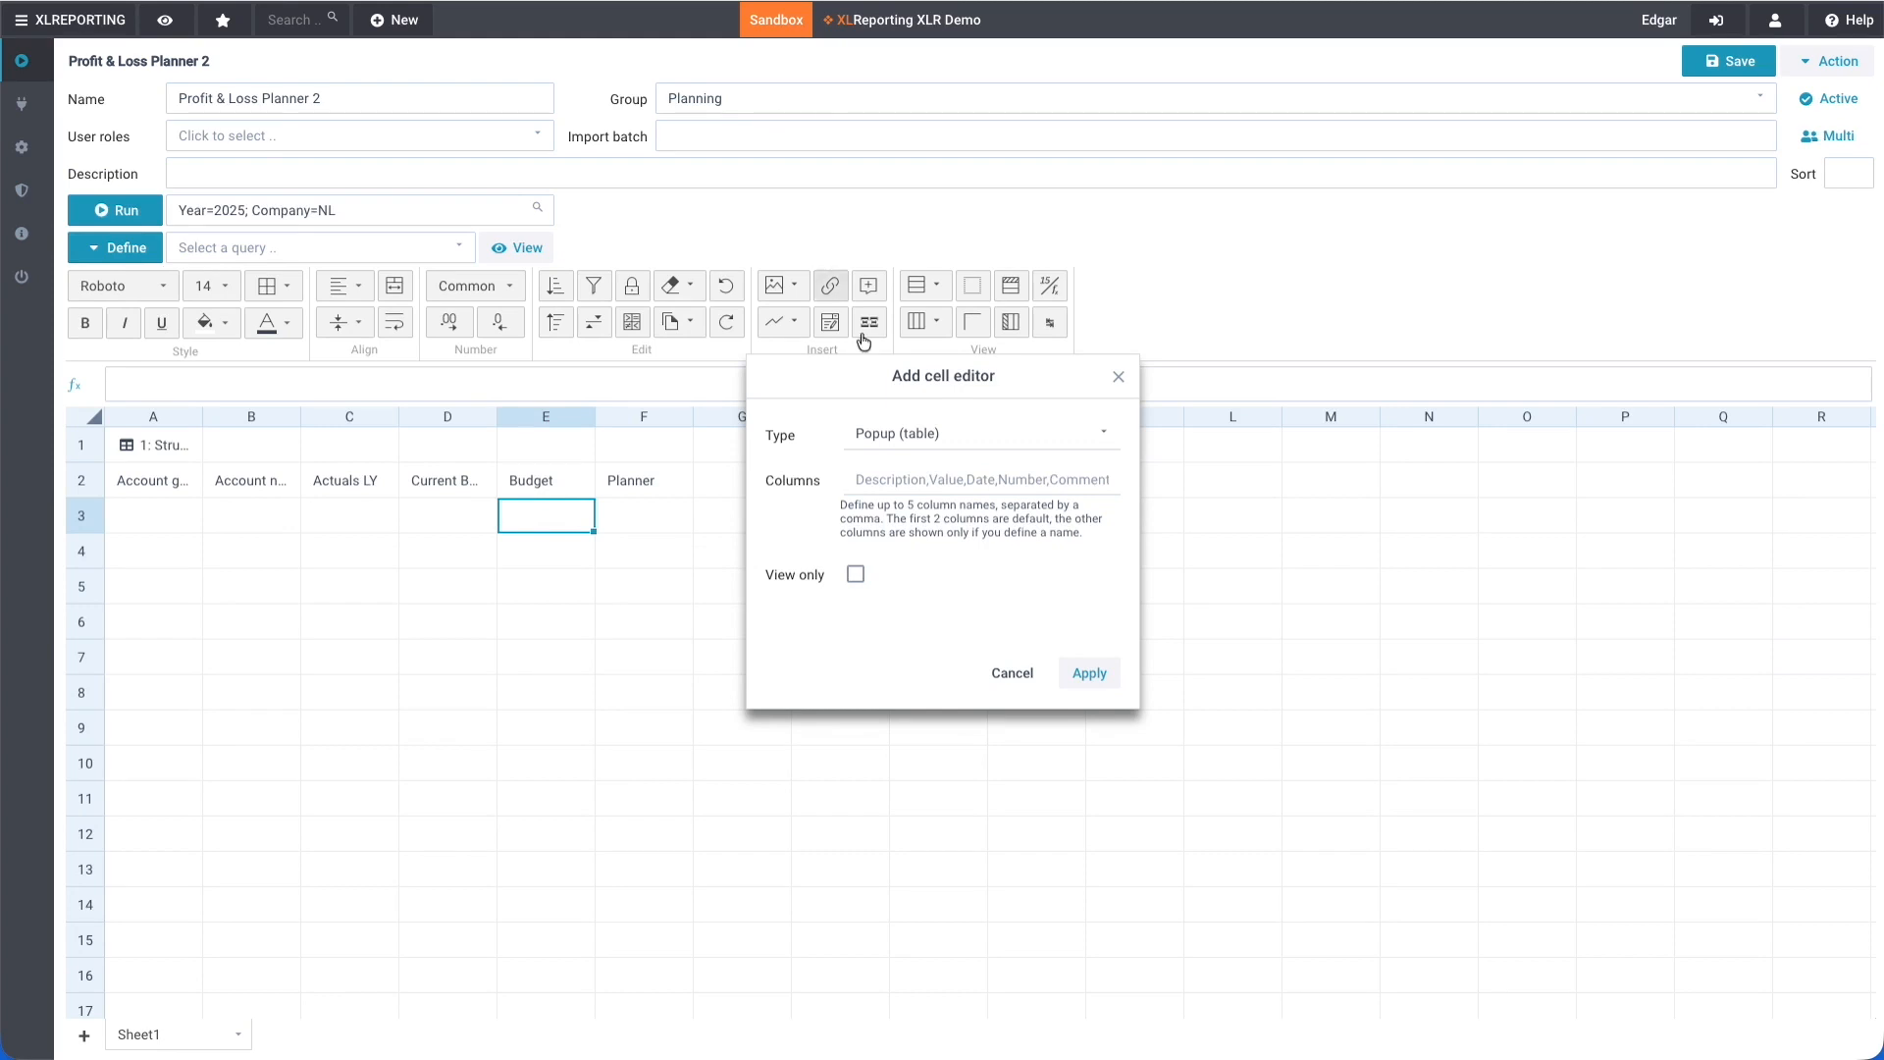
Add a Popup (table) cell editor to E3 with columns Description,Value,Date,Comment,Reference, and preview its table.
text(Descripti)
text(on,Value)
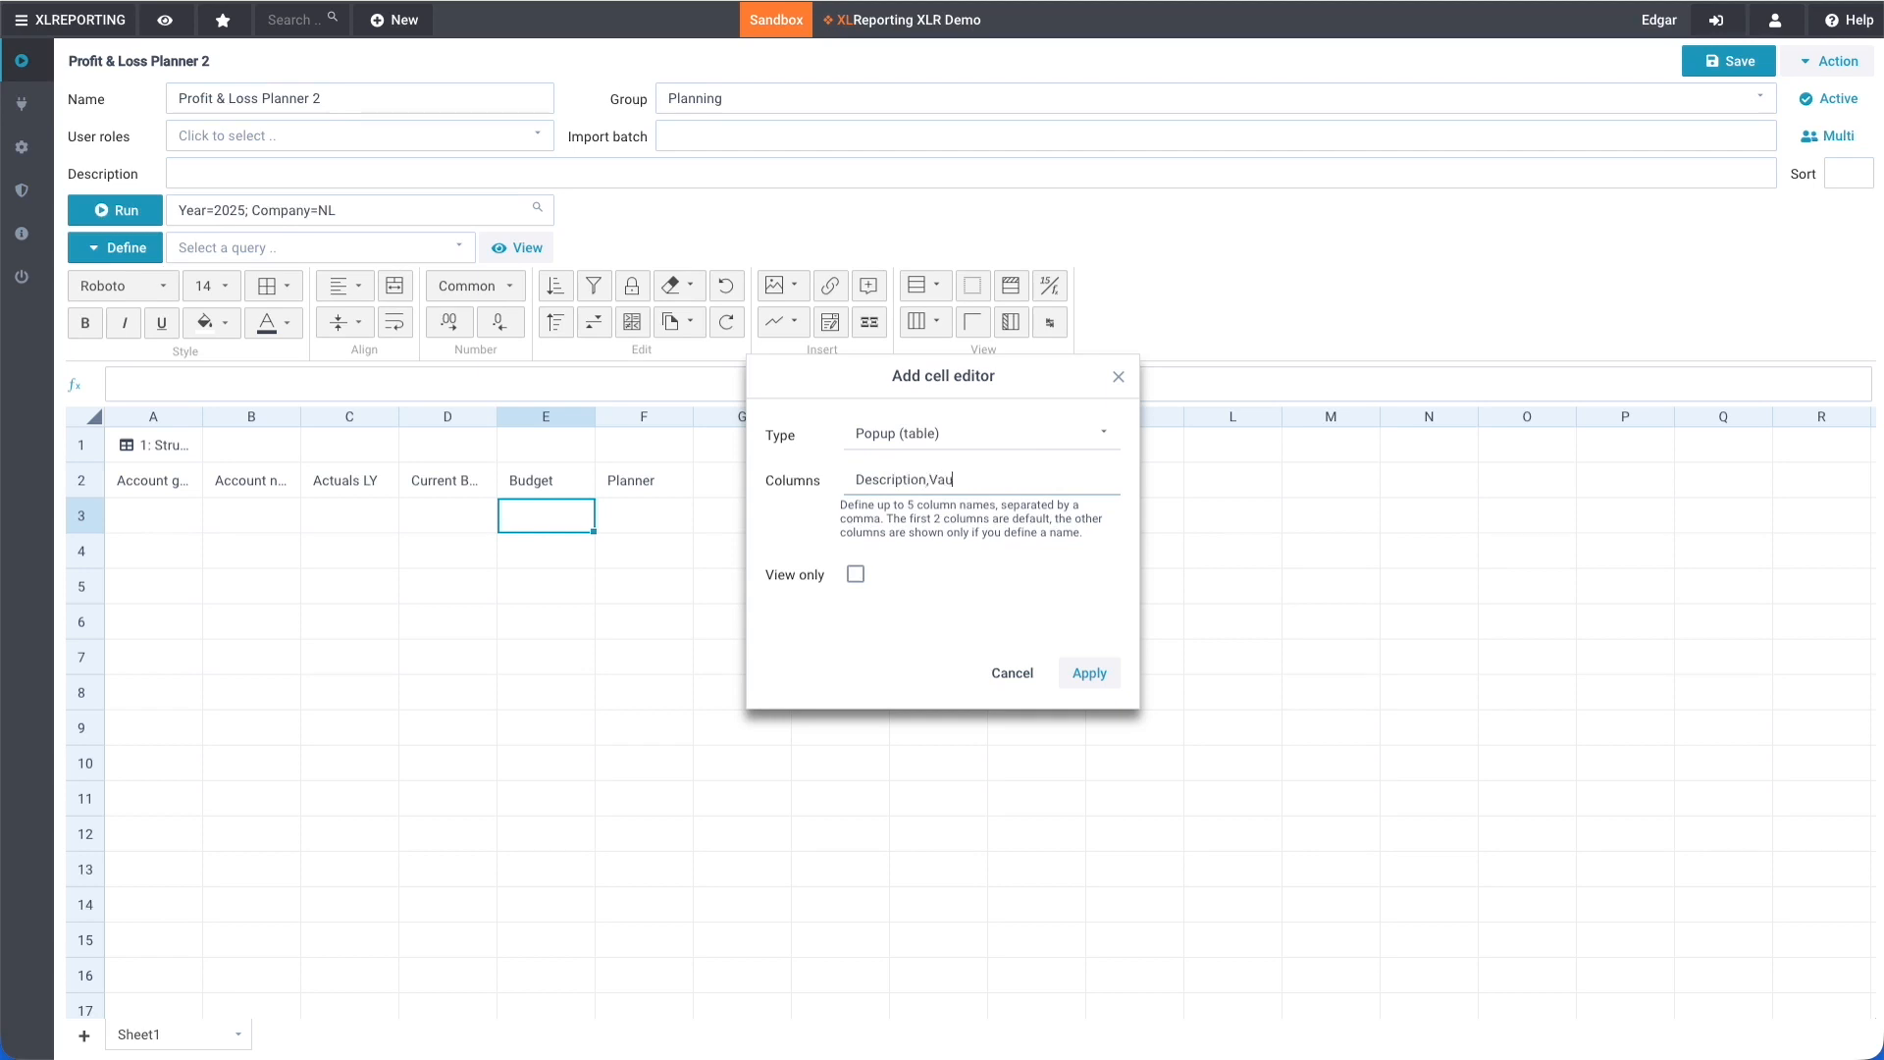
text(,Date,Comment,Reference)
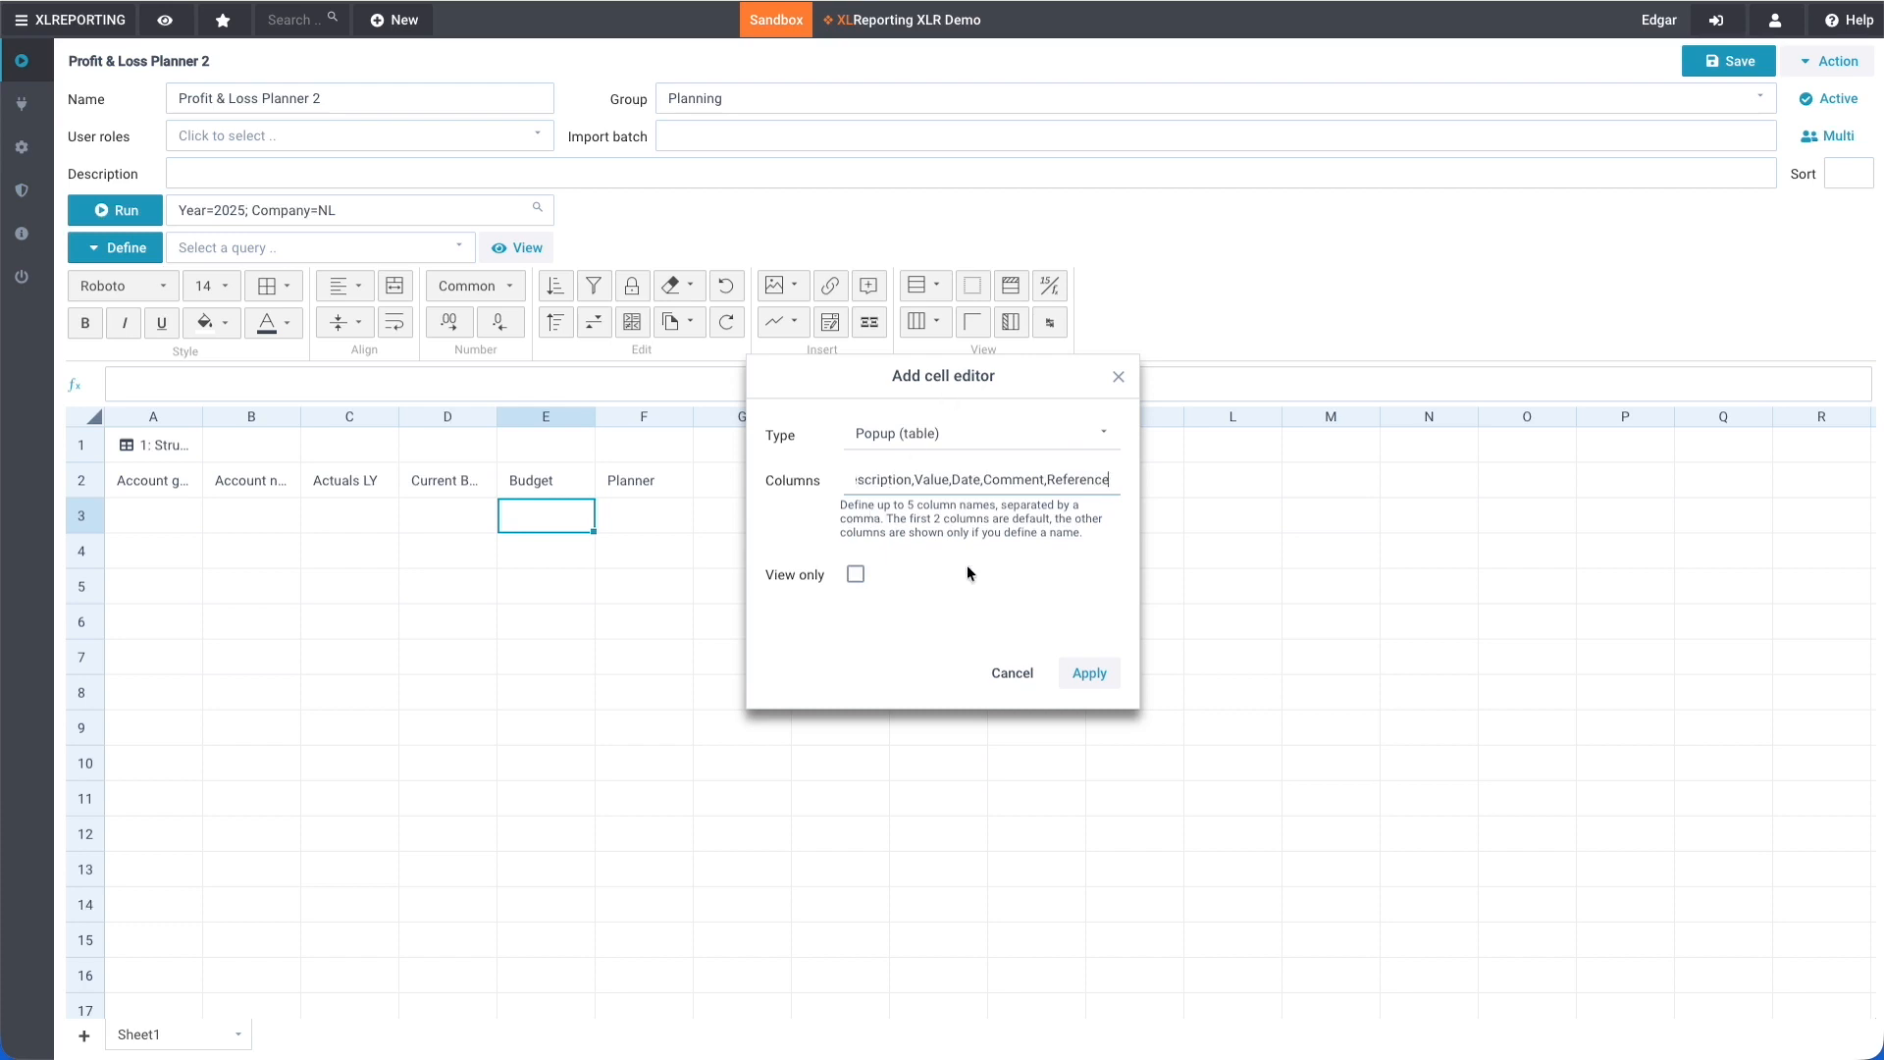
click(1098, 682)
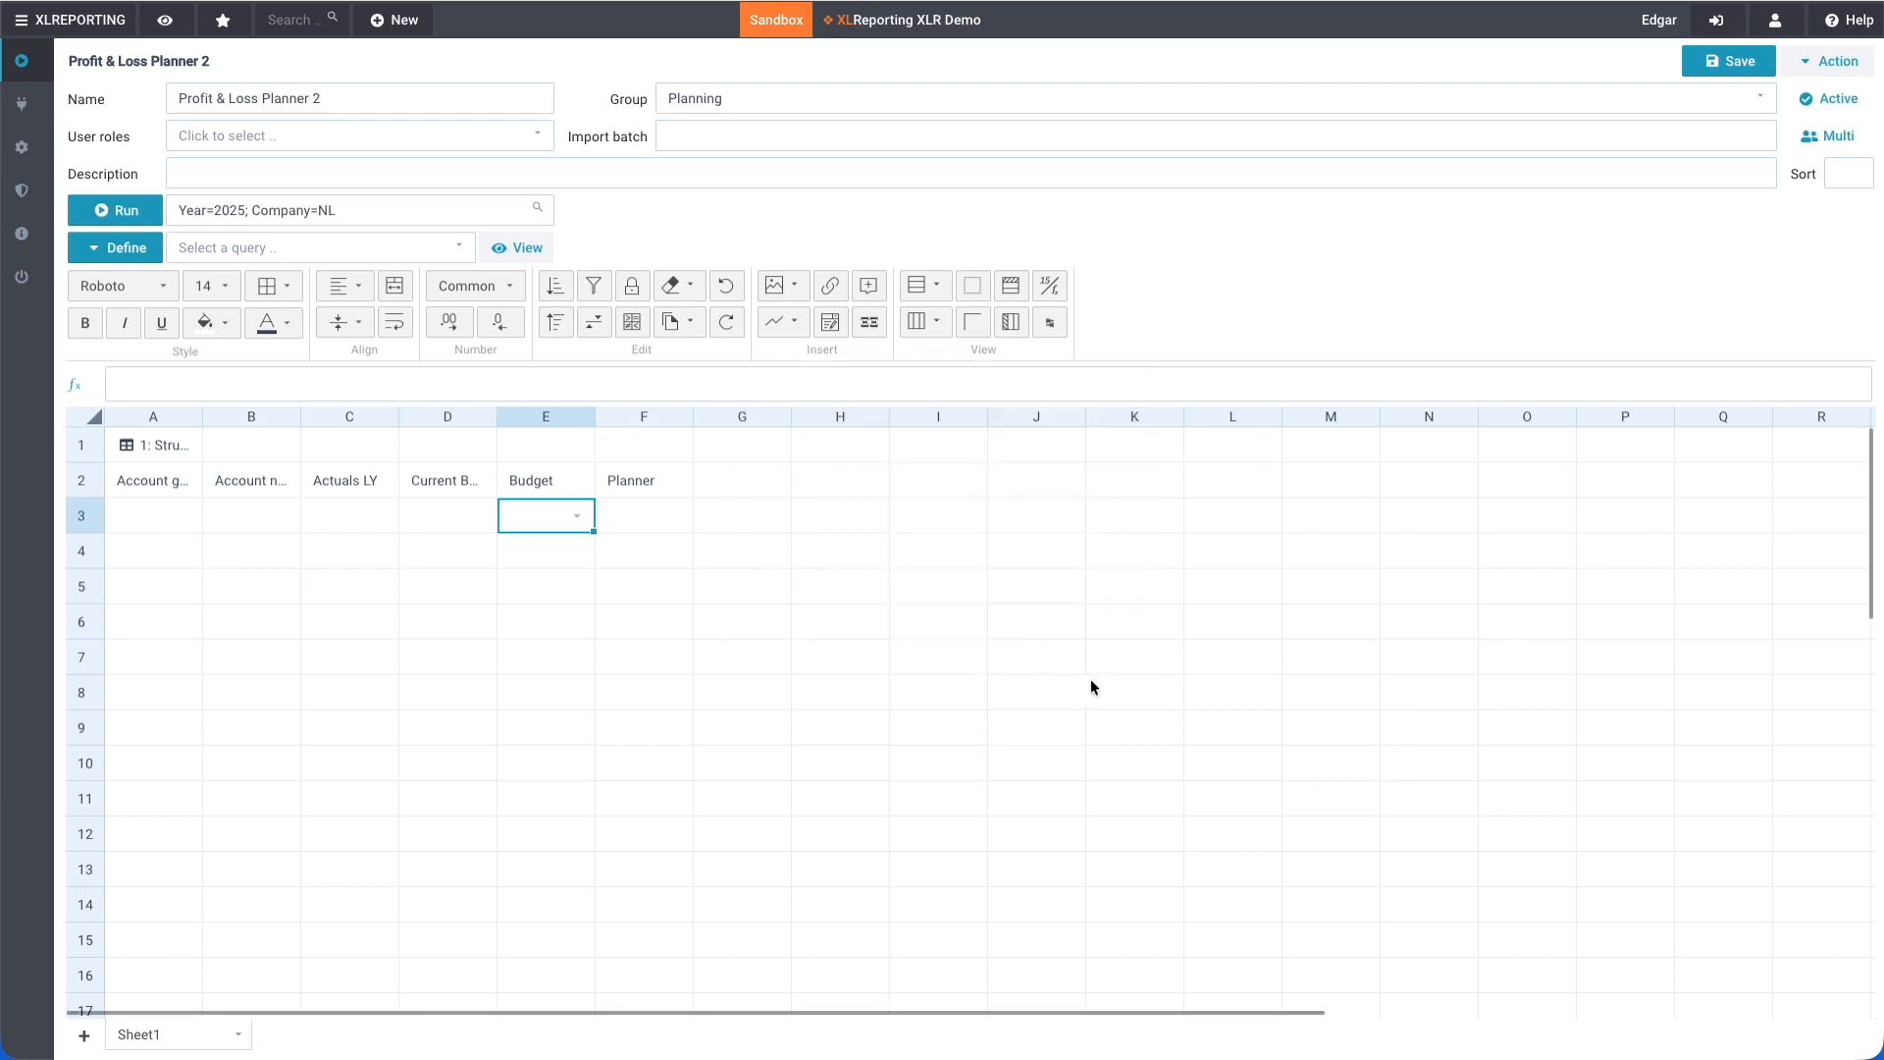
click(547, 515)
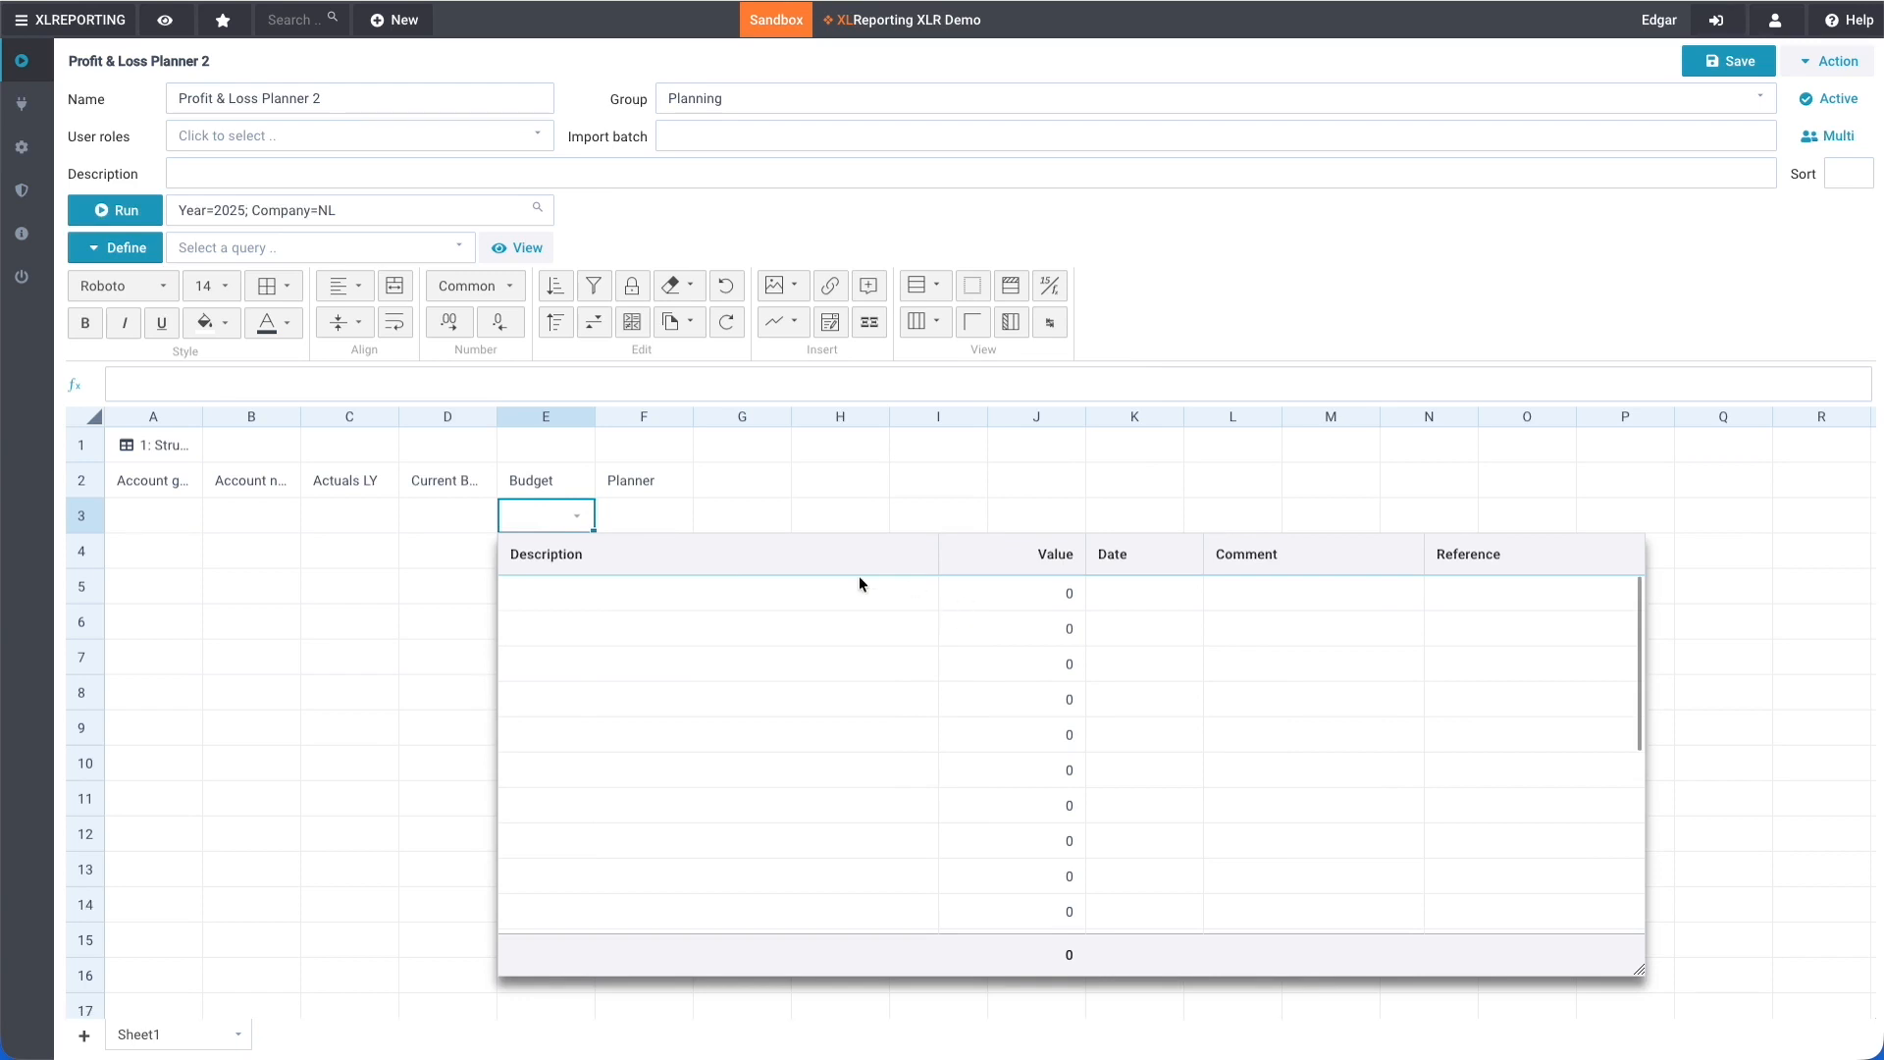
click(795, 523)
click(633, 528)
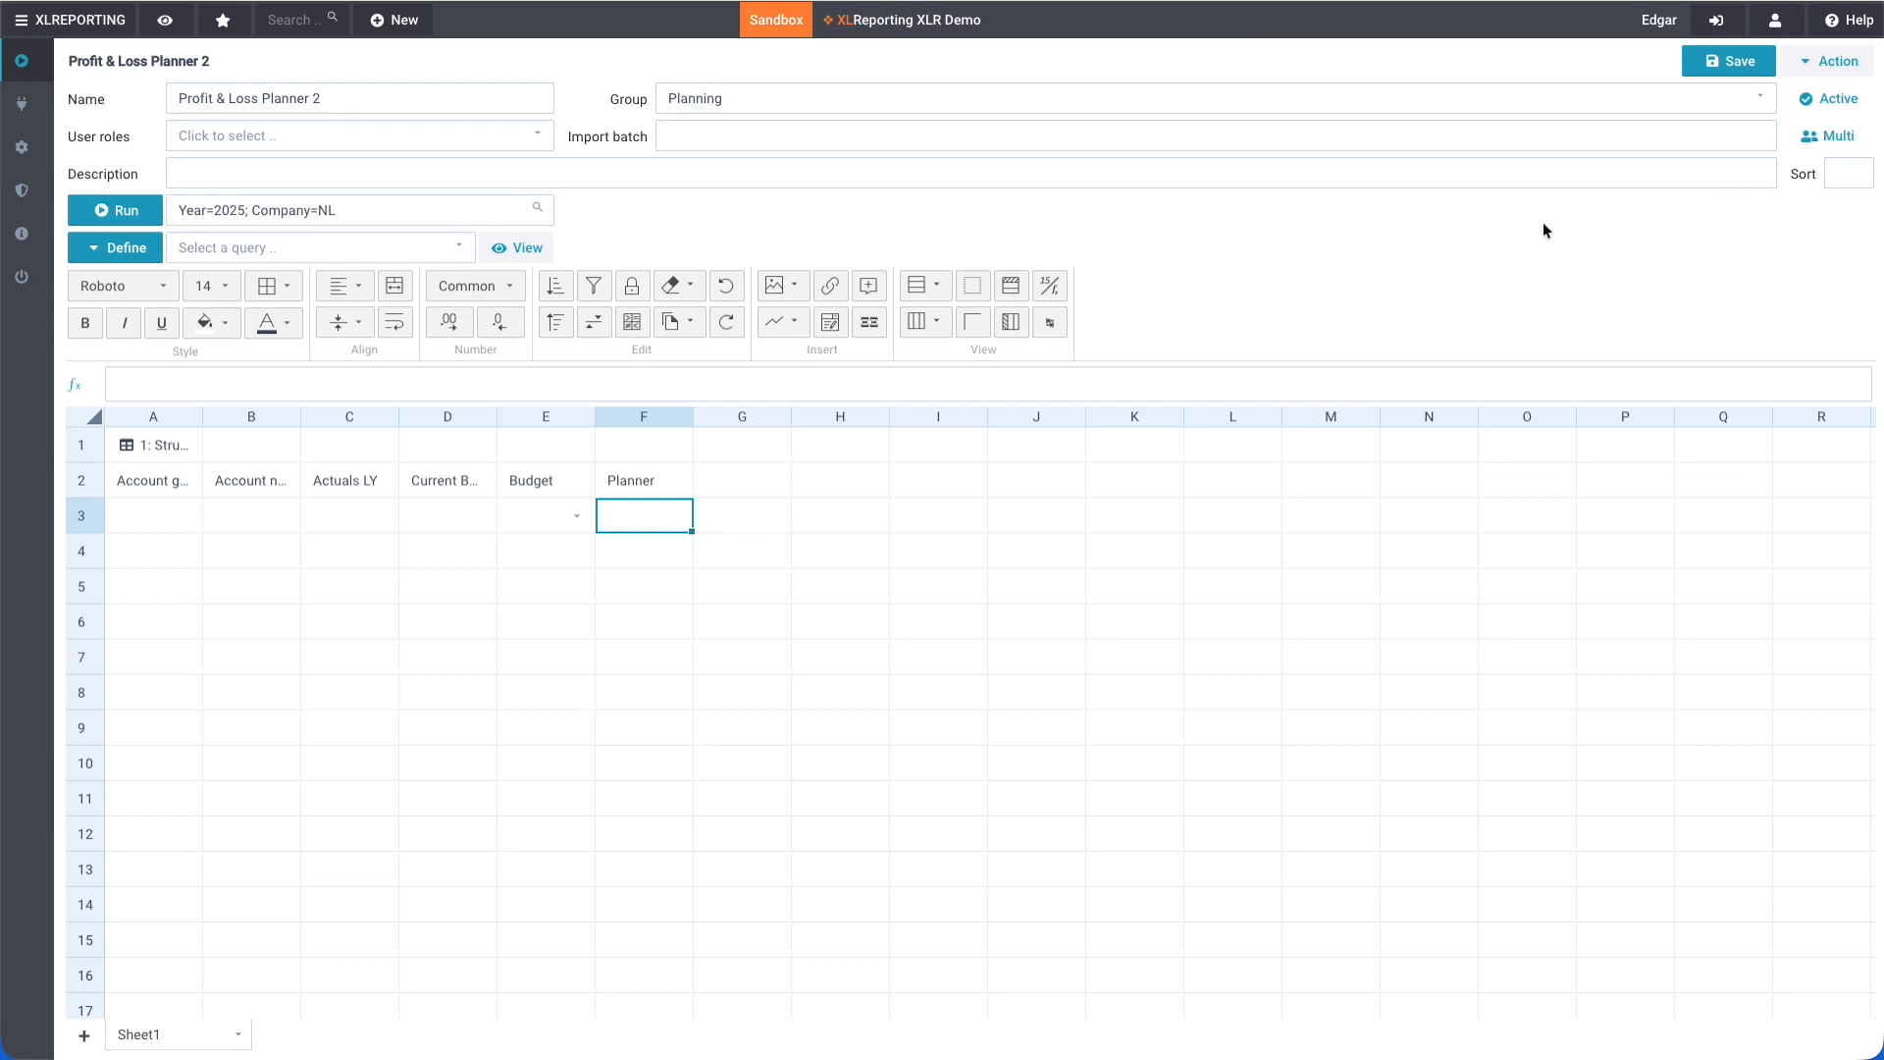
click(830, 324)
click(916, 505)
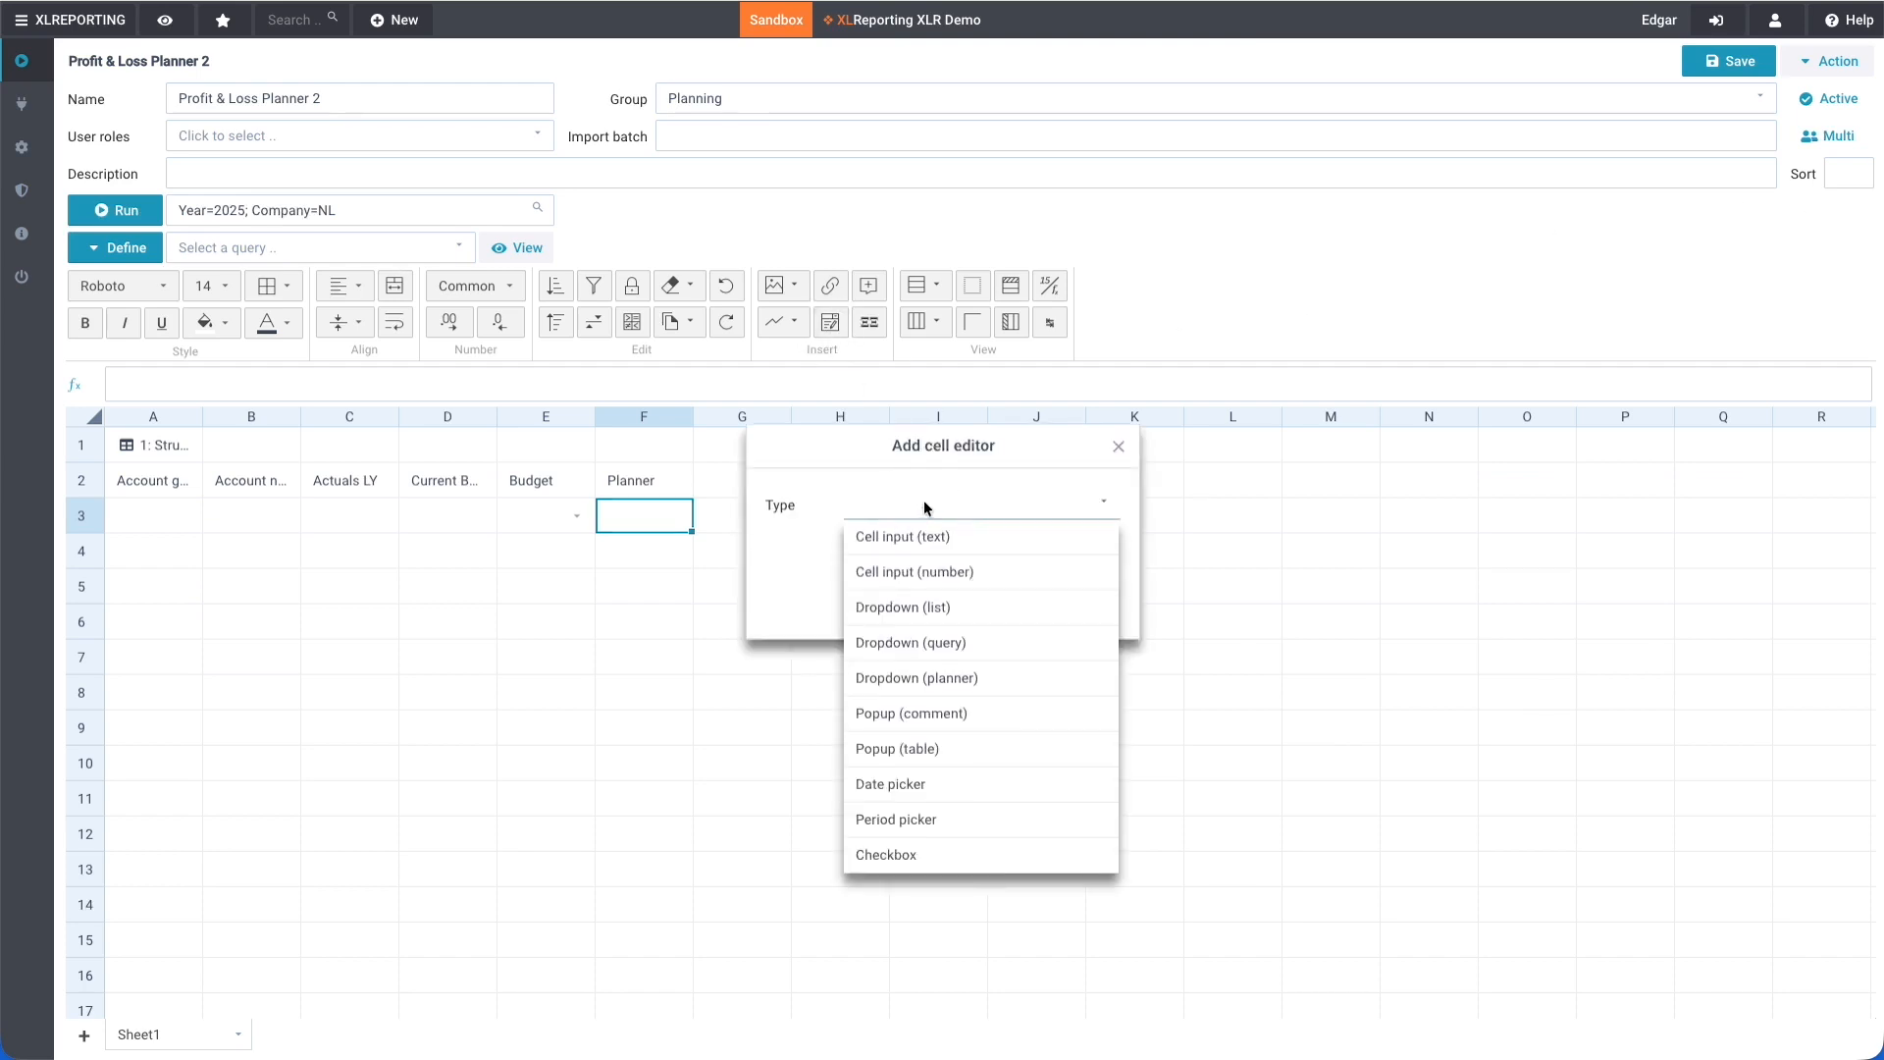
click(920, 687)
click(911, 364)
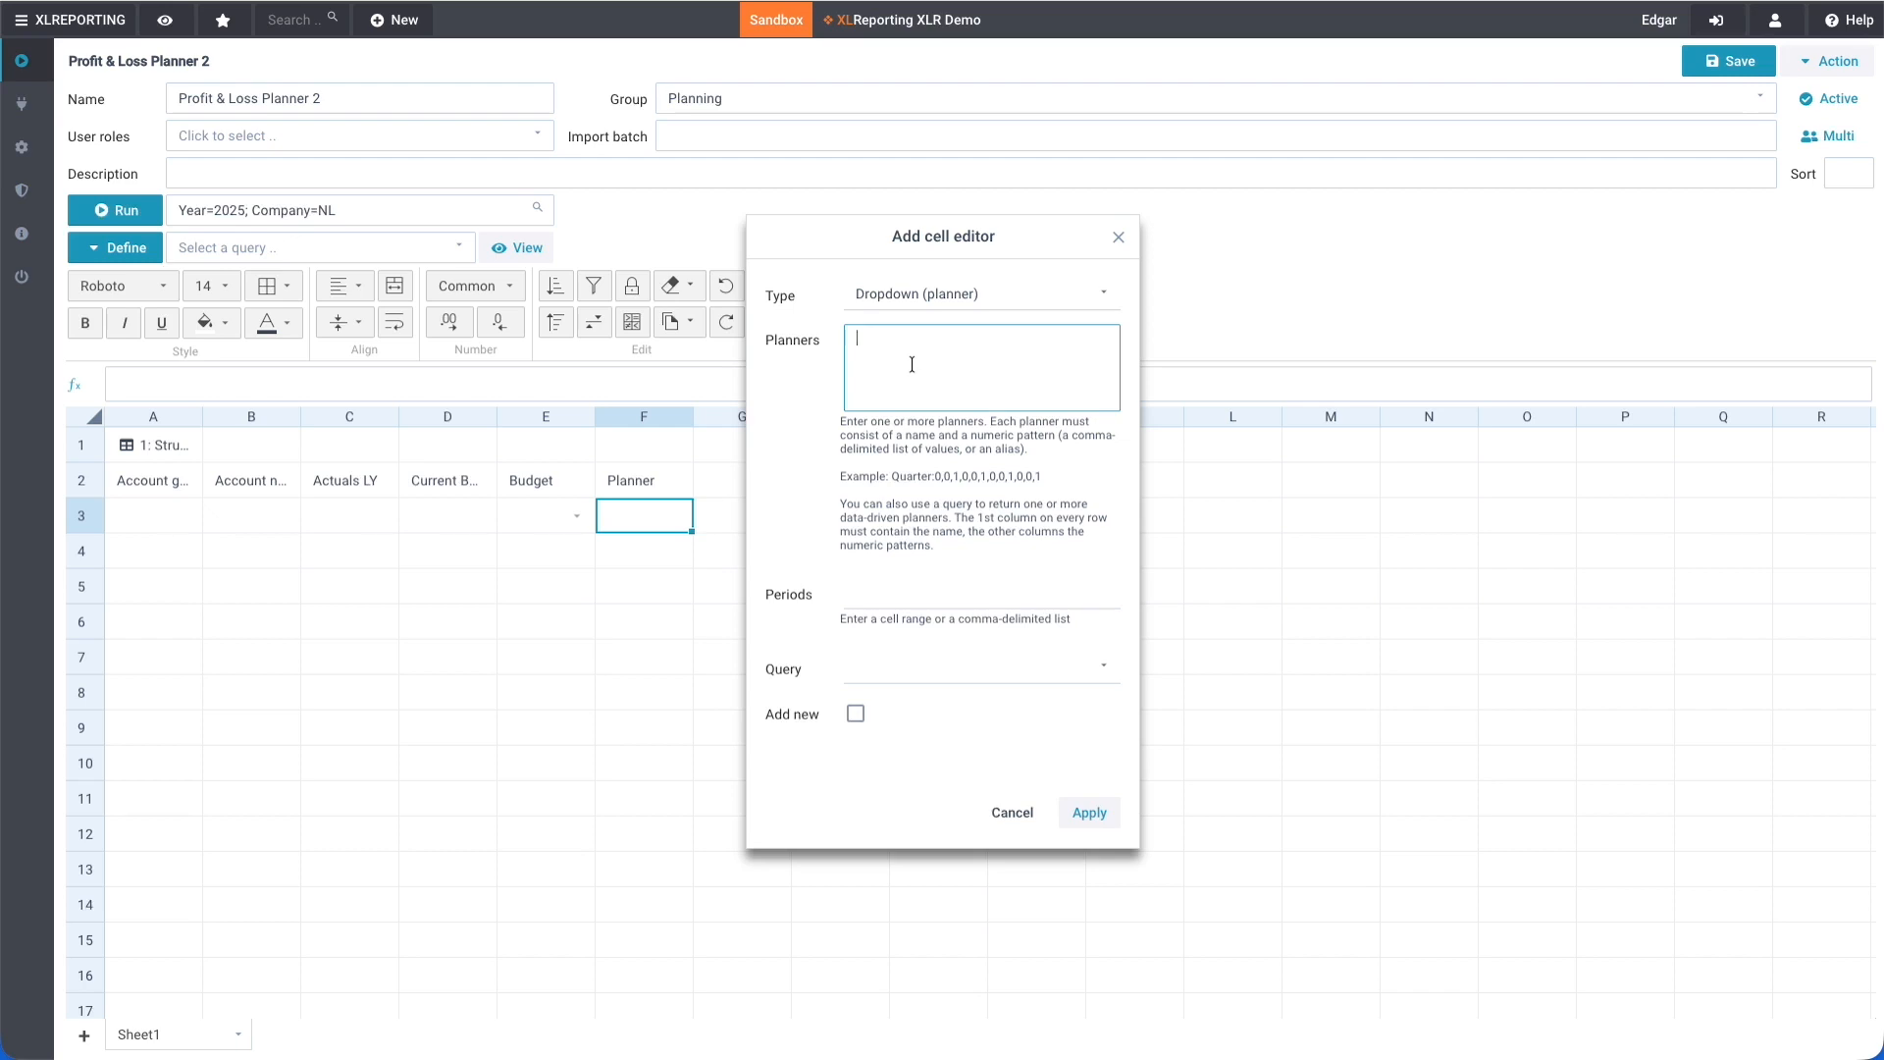
text(Monthly:@)
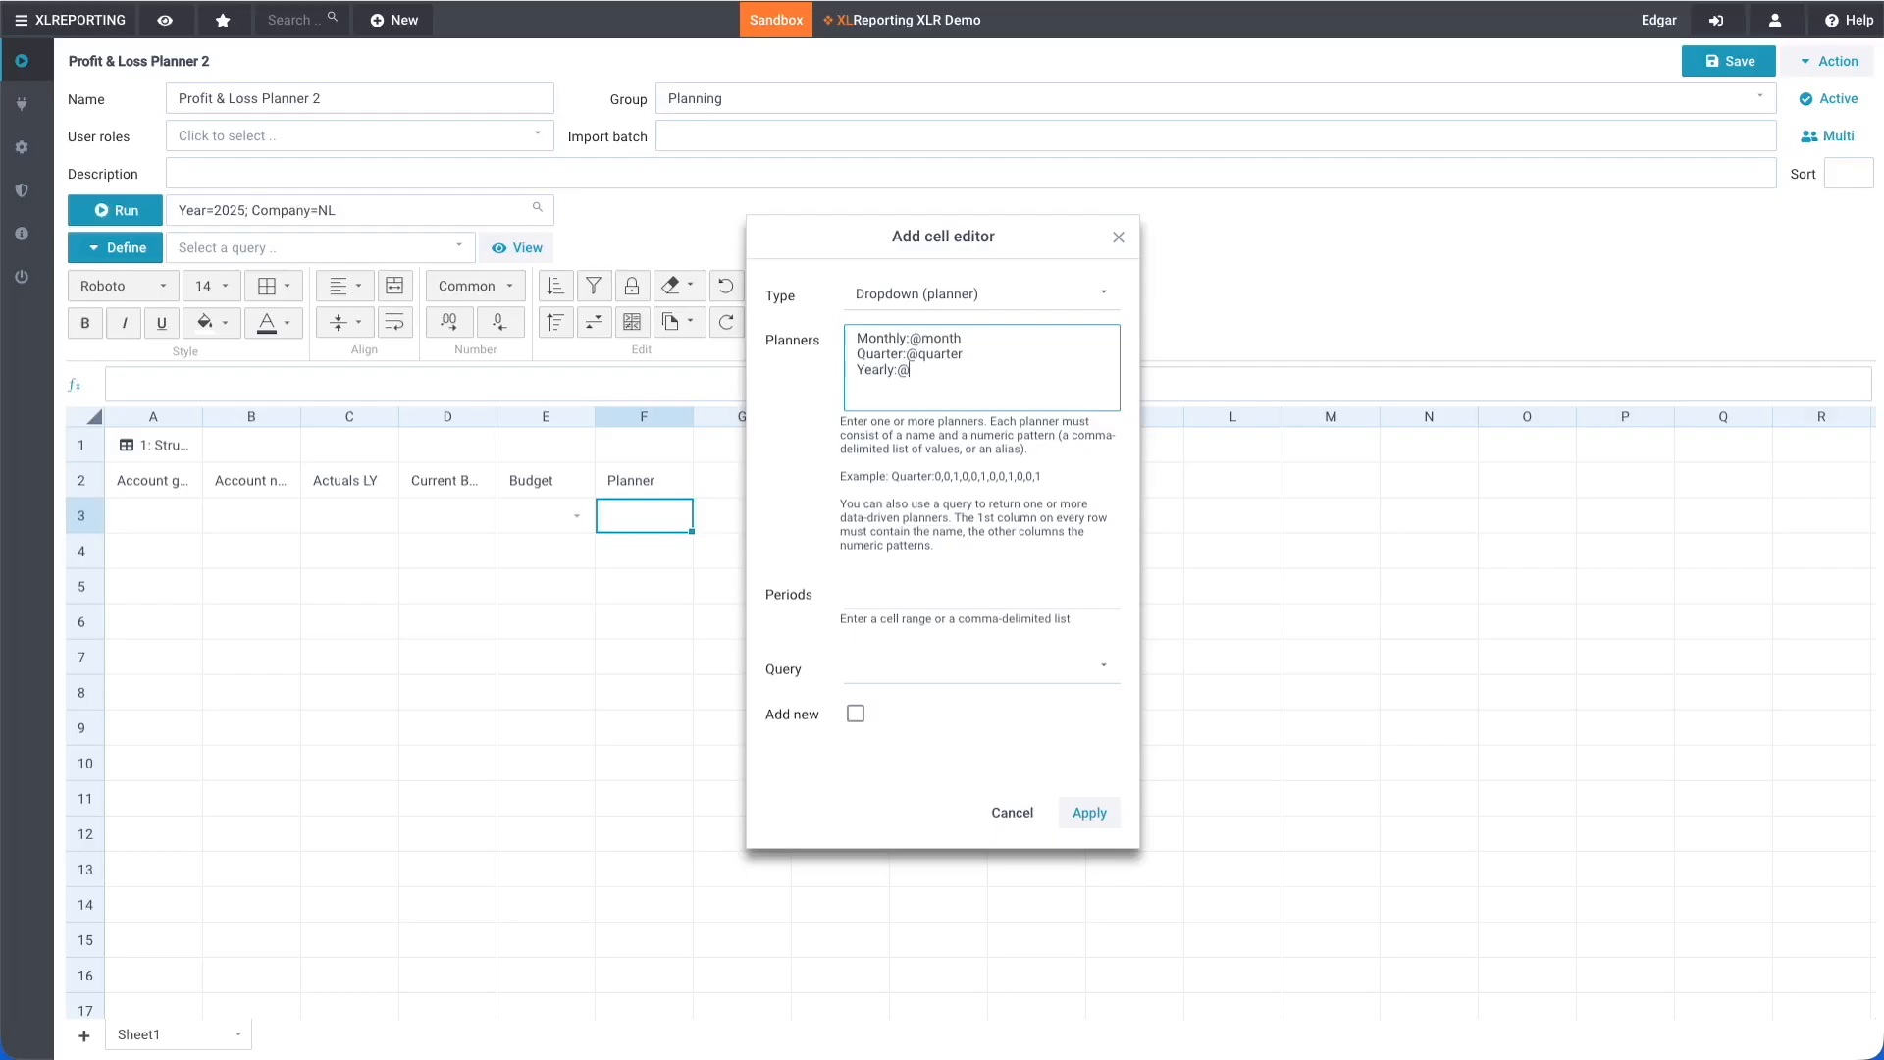
text(year)
Apply the planner cell editor with Add new left unchecked, and preview the dropdown options in F3.
click(856, 715)
click(857, 715)
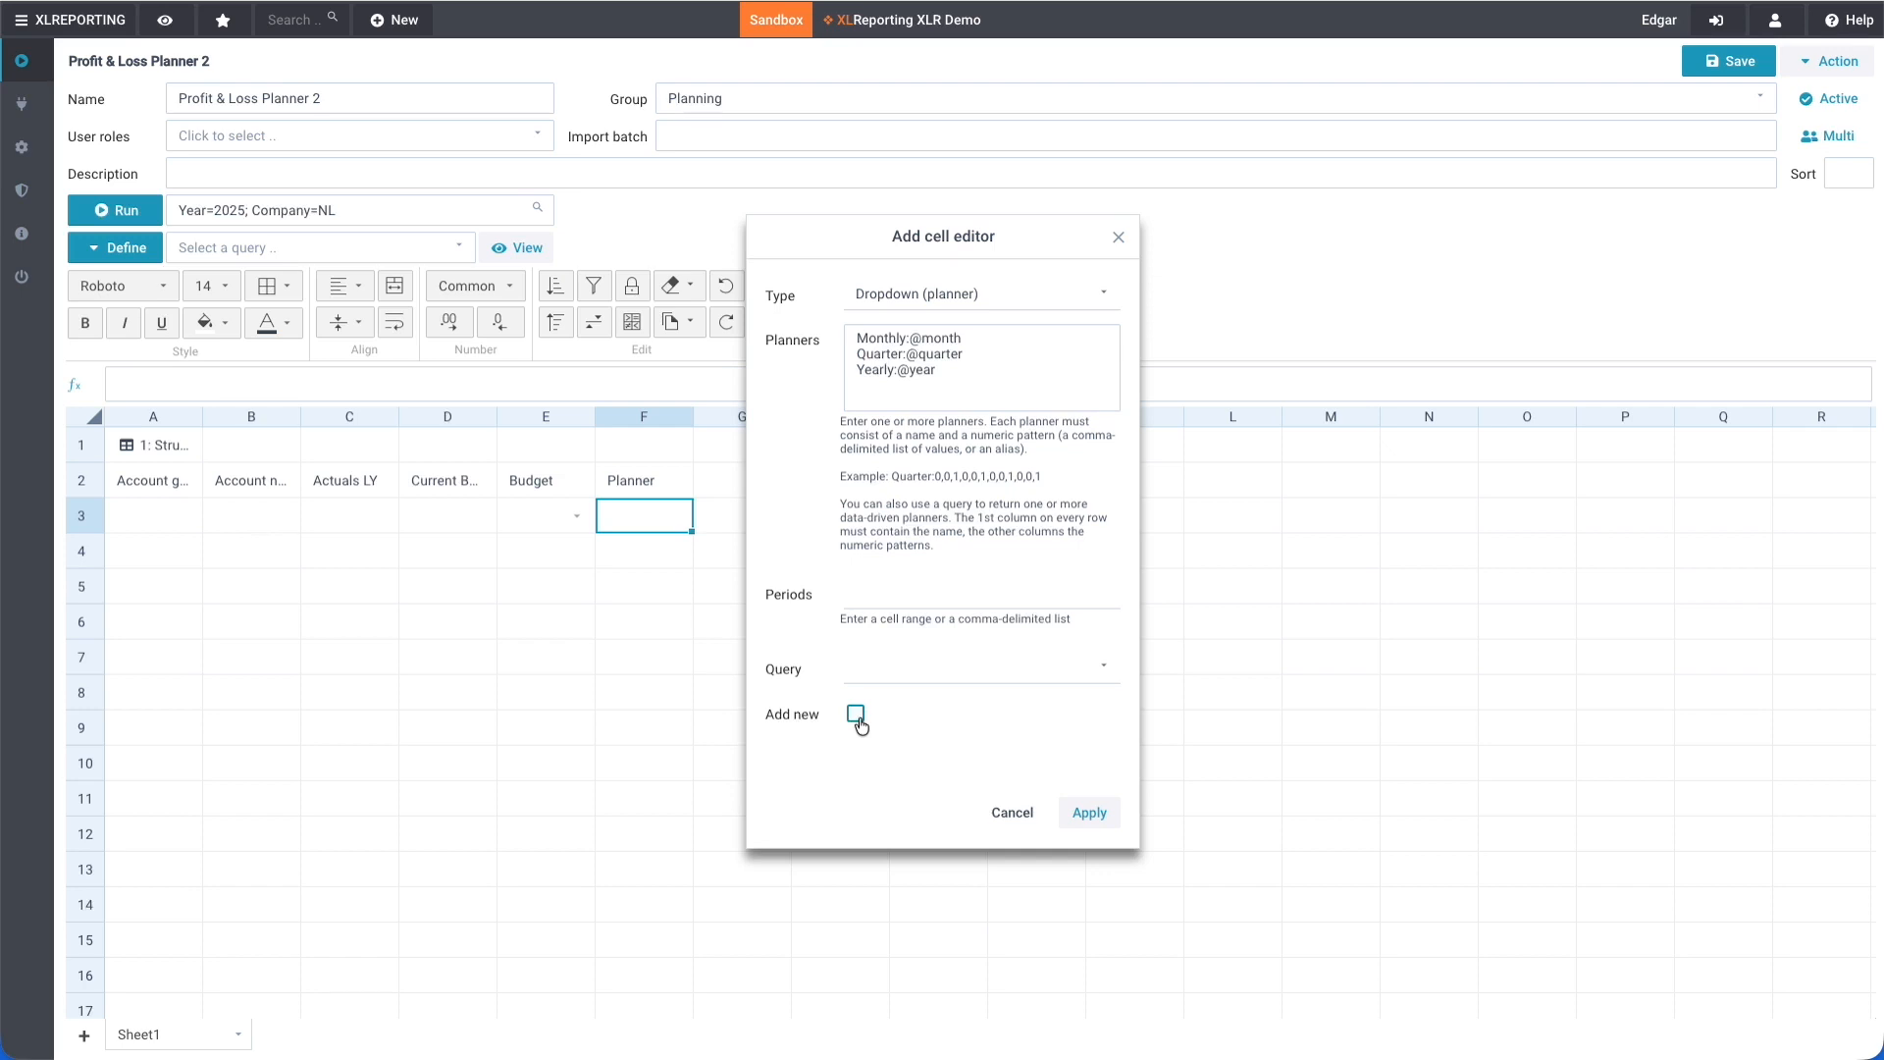
click(1089, 816)
click(662, 515)
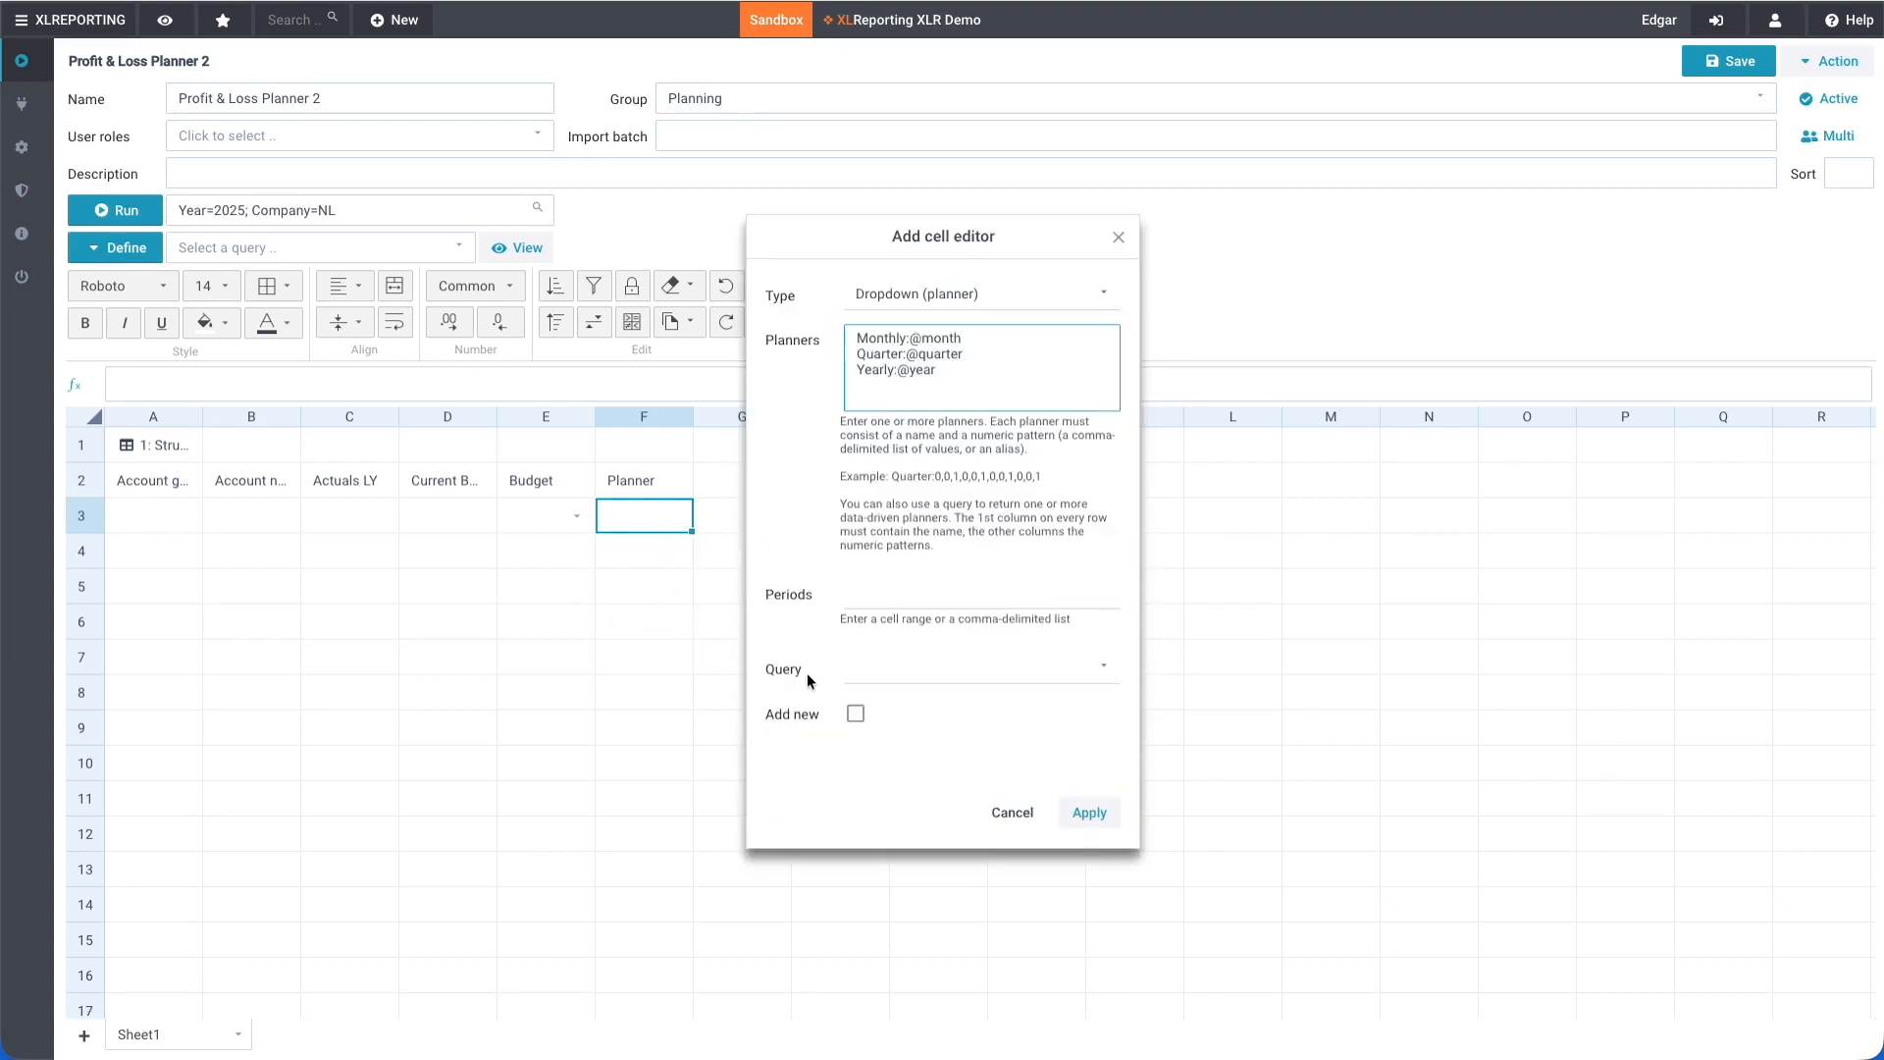
click(859, 719)
click(859, 719)
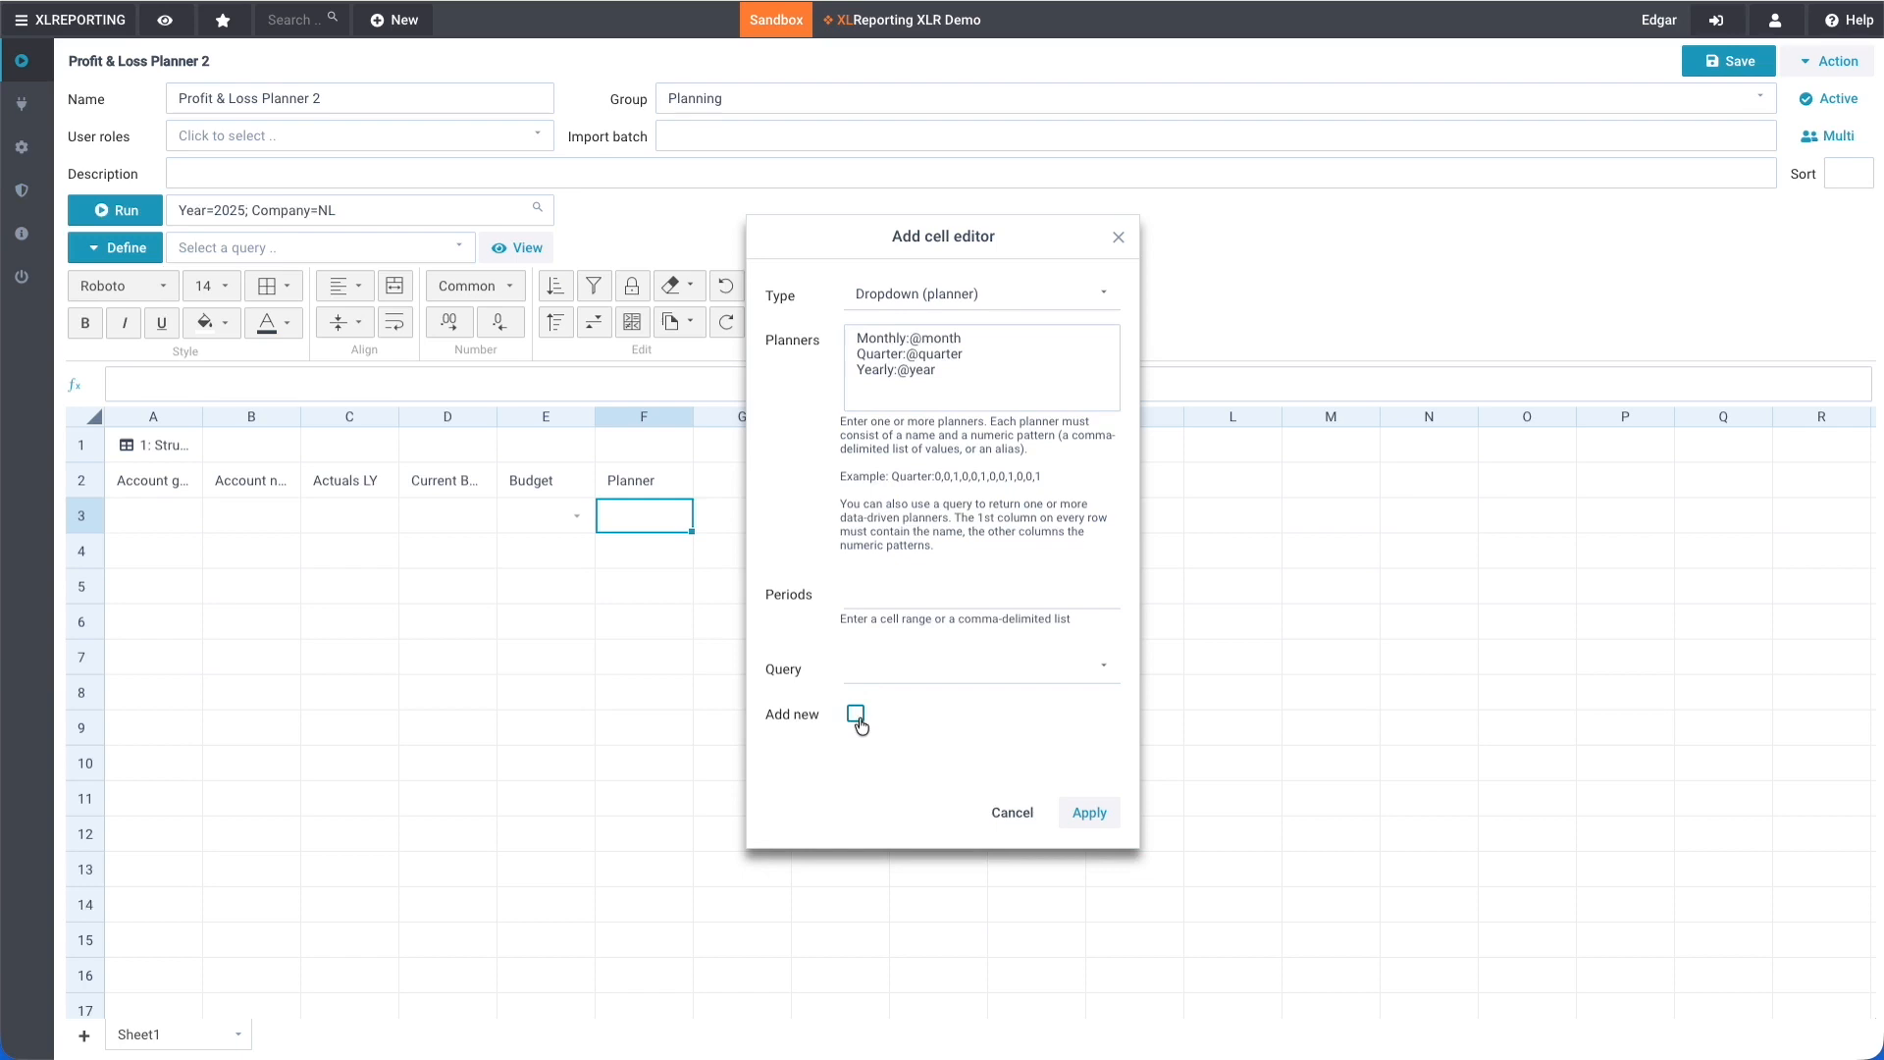
click(1087, 813)
click(662, 515)
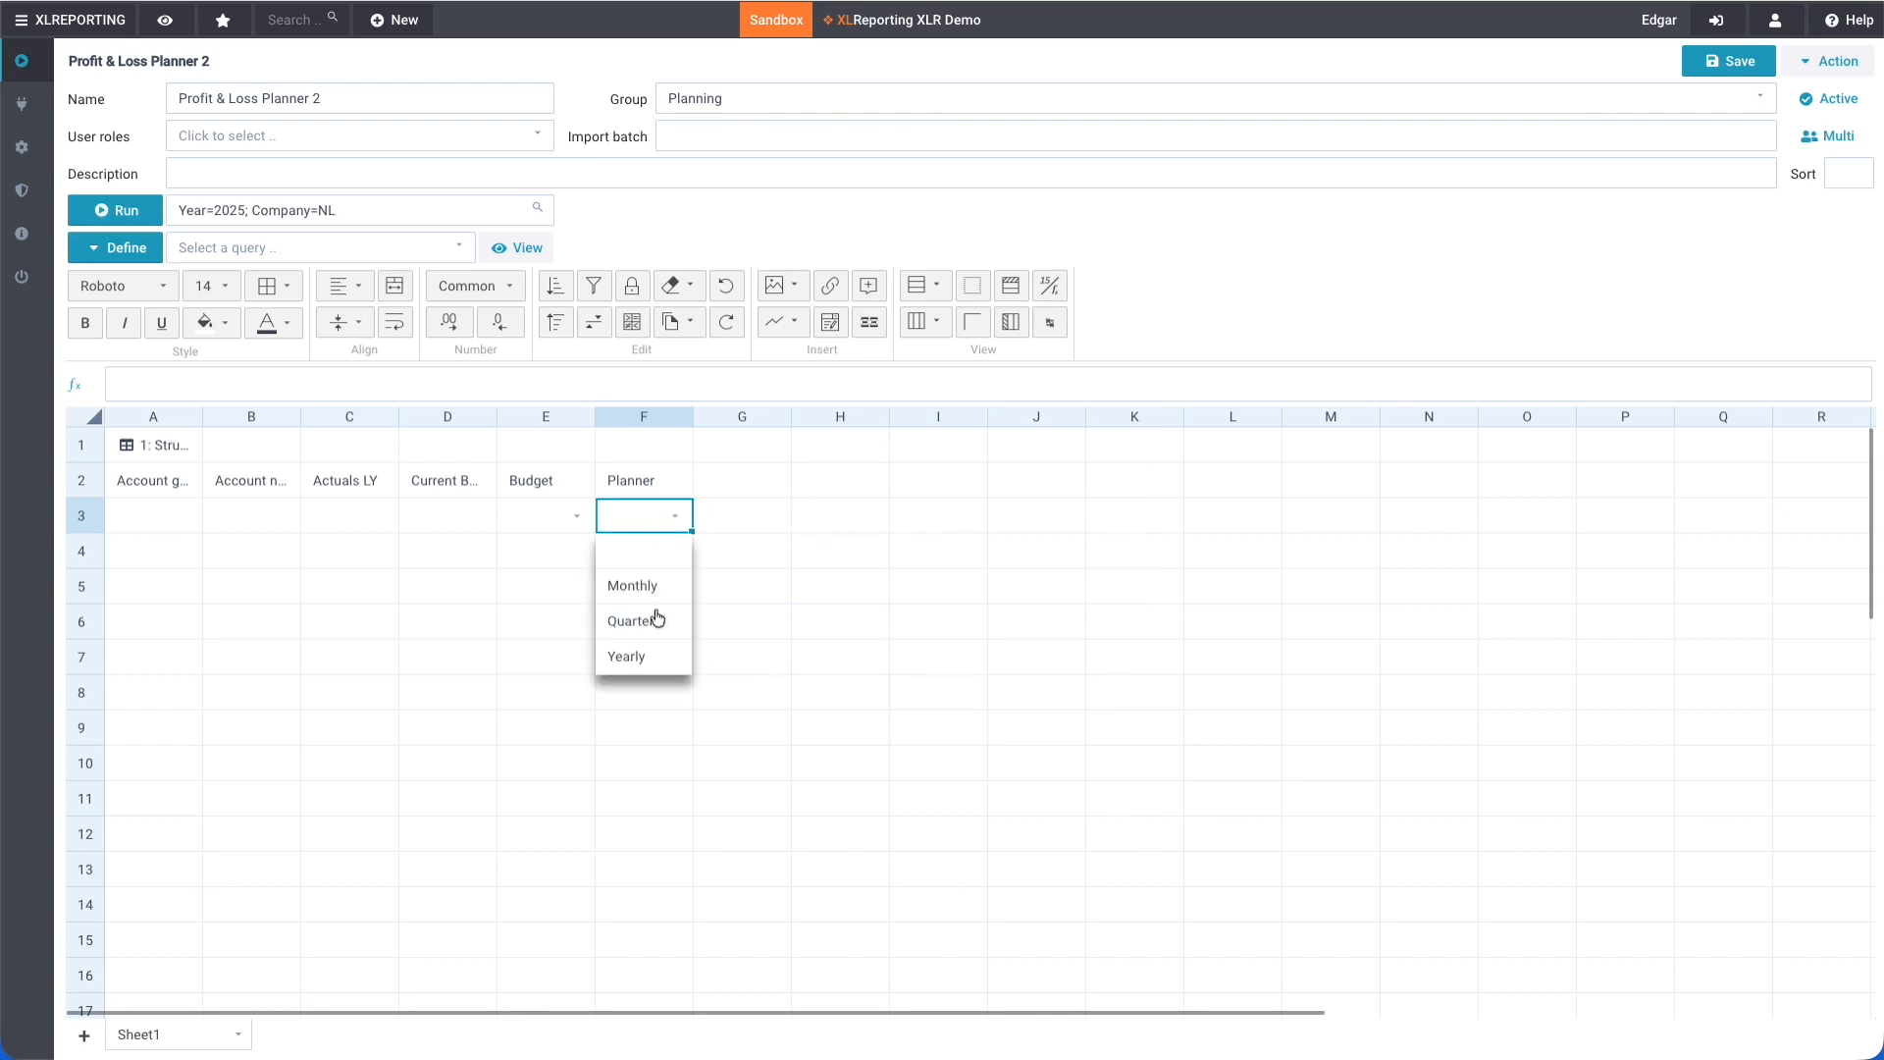
click(708, 518)
Enter the column heading "Total Budget" in G2.
click(716, 488)
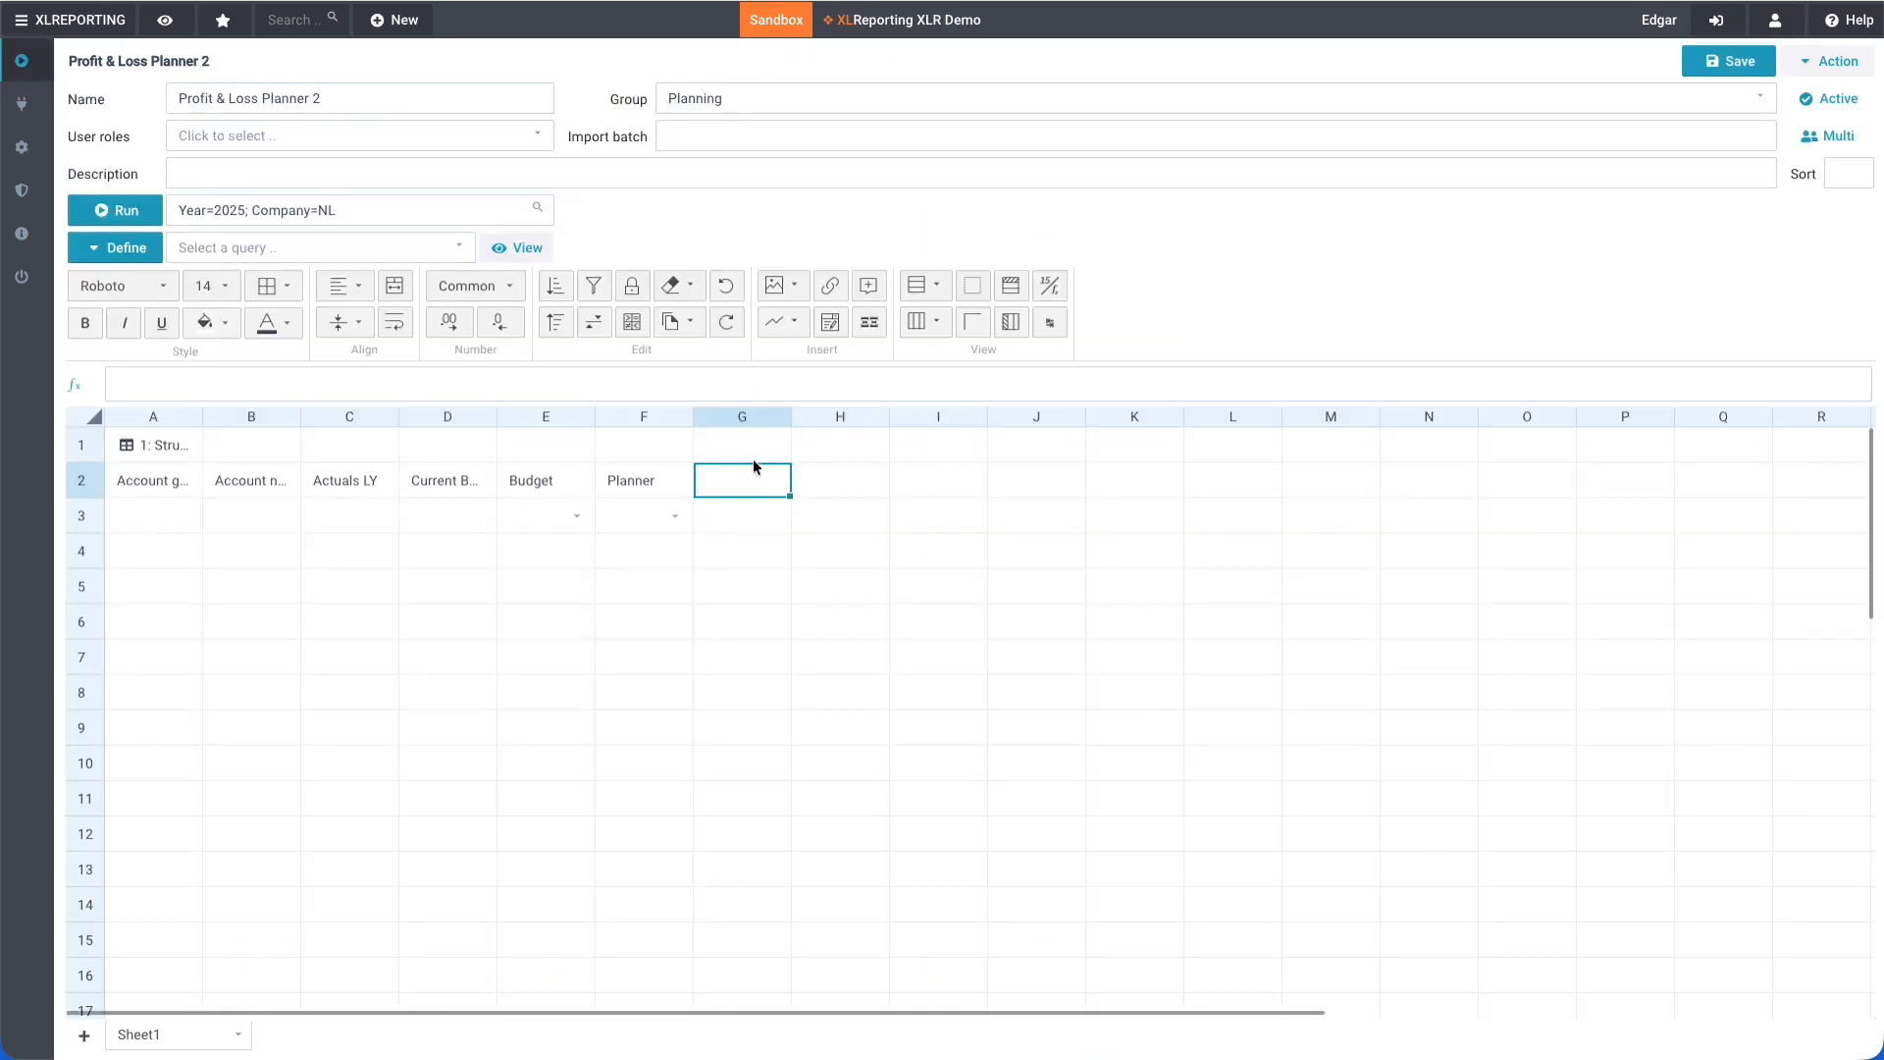
click(784, 480)
text(Tota)
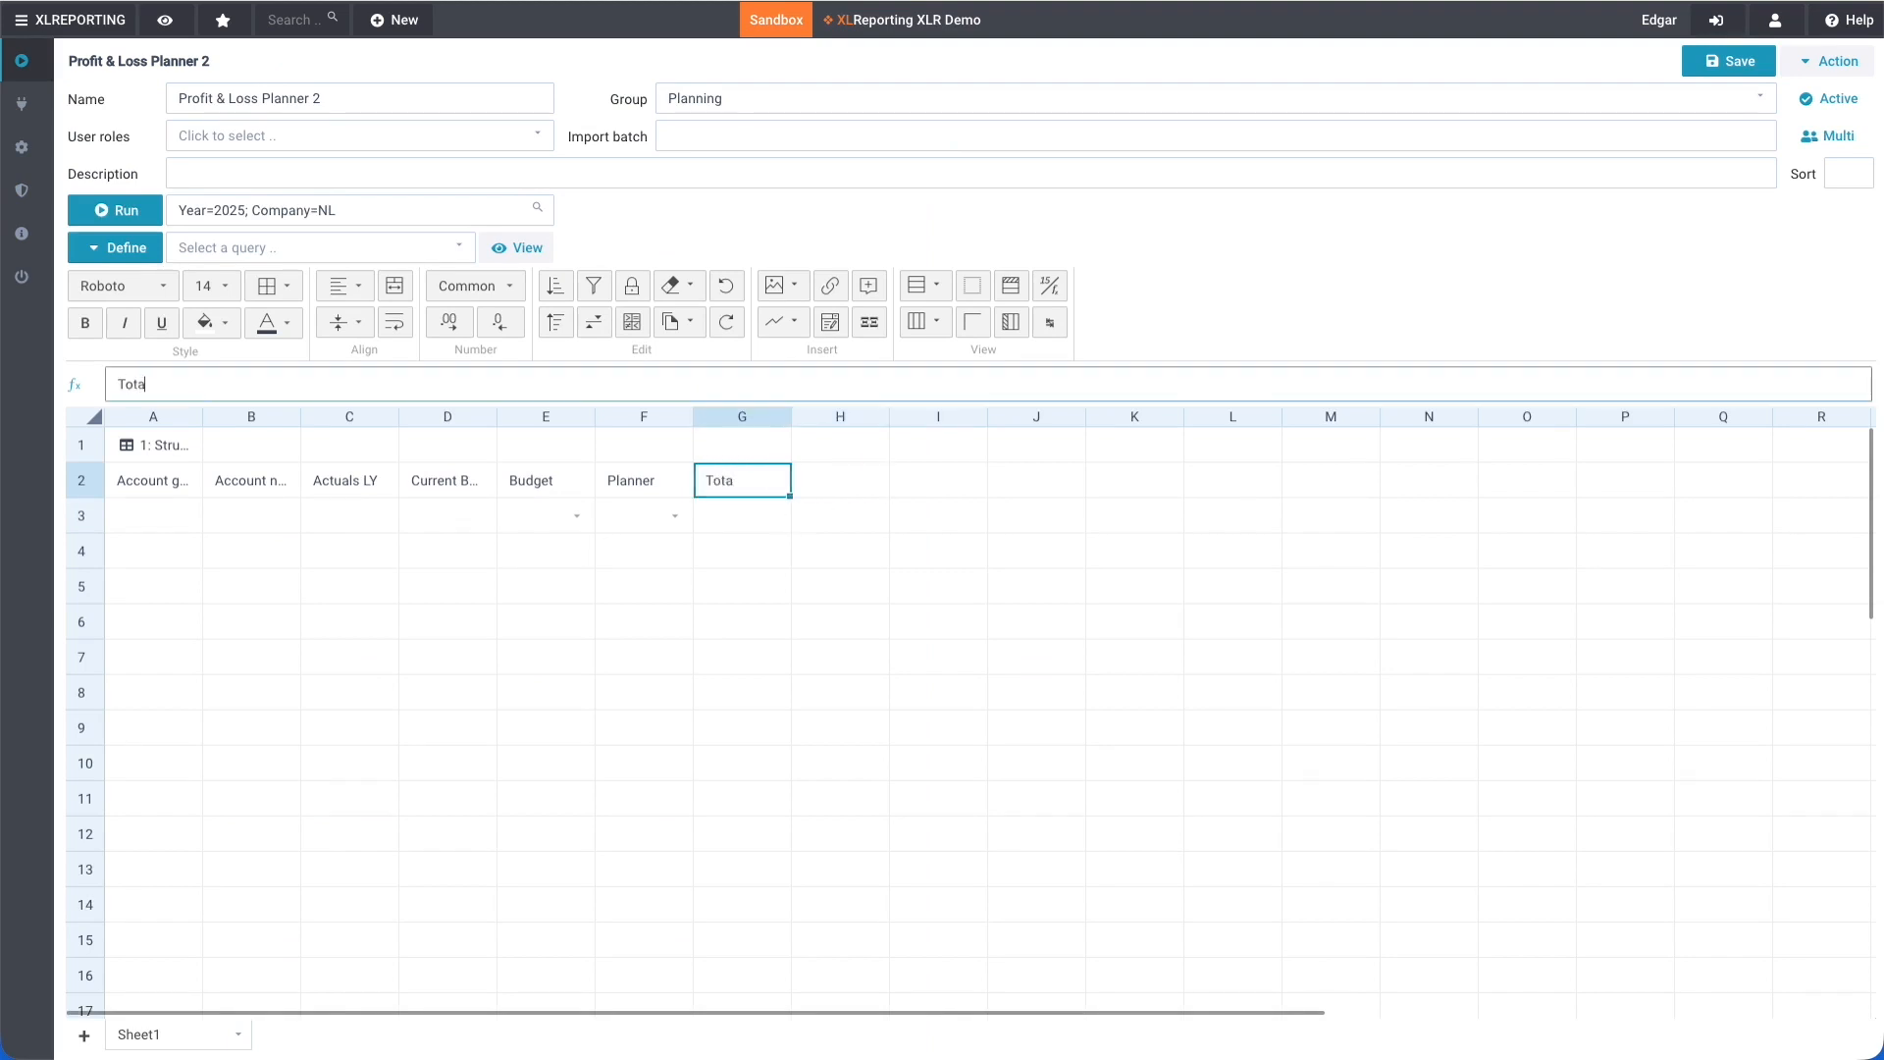
text(l Budget)
key(Return)
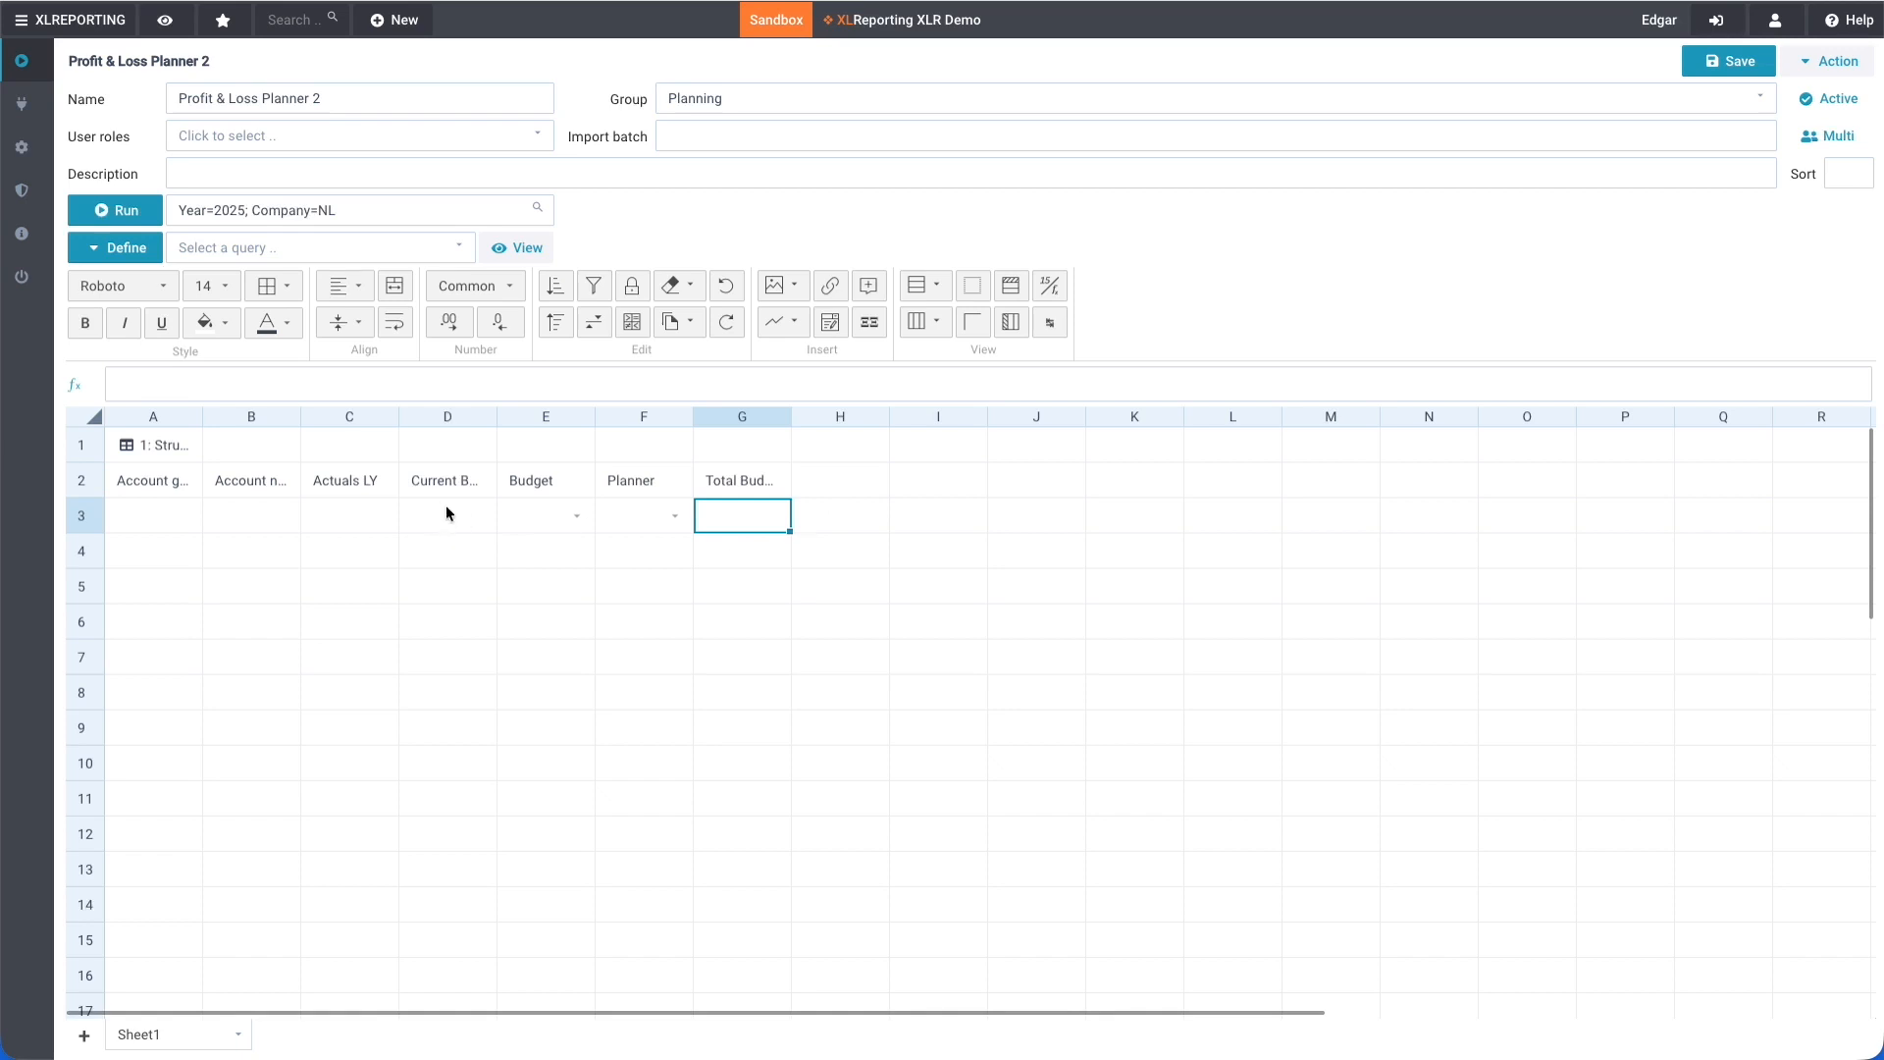
Enter the formula =SUM(D3,E3) in G3 and format the cell as Integer.
text(=SUM()
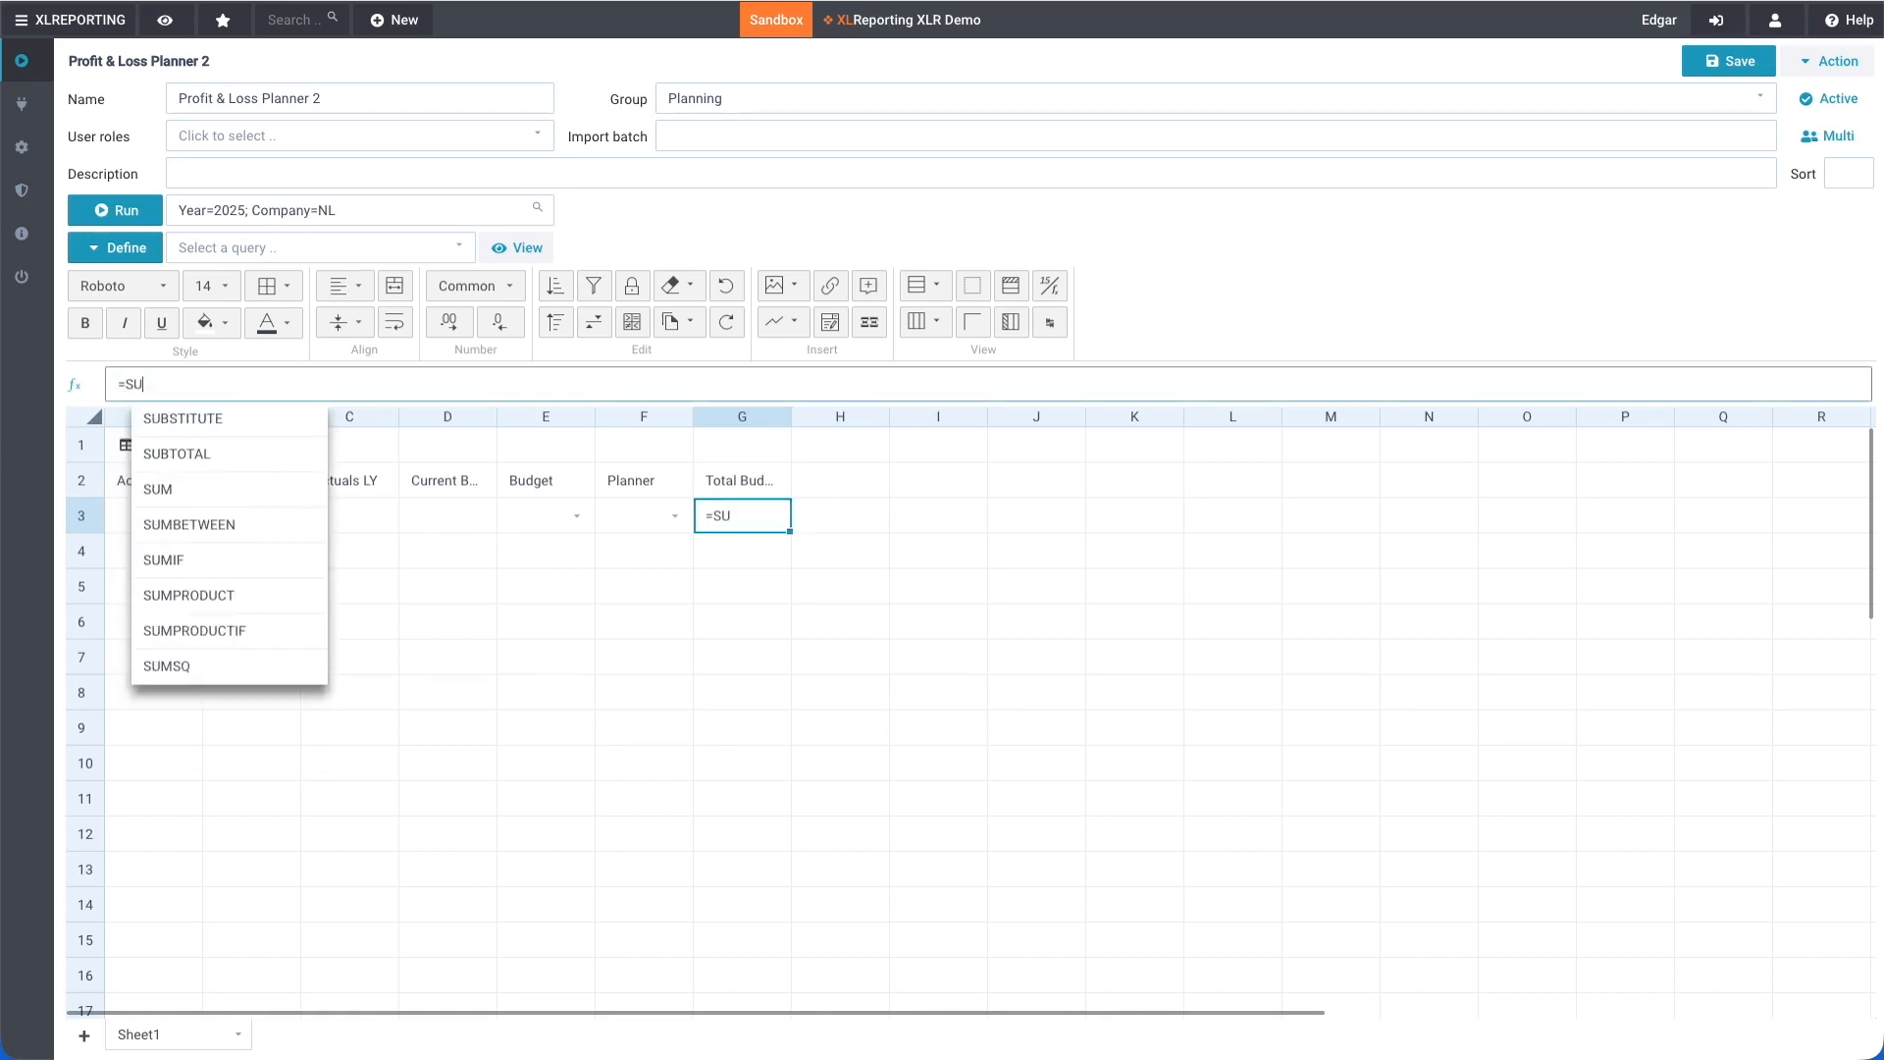
click(473, 515)
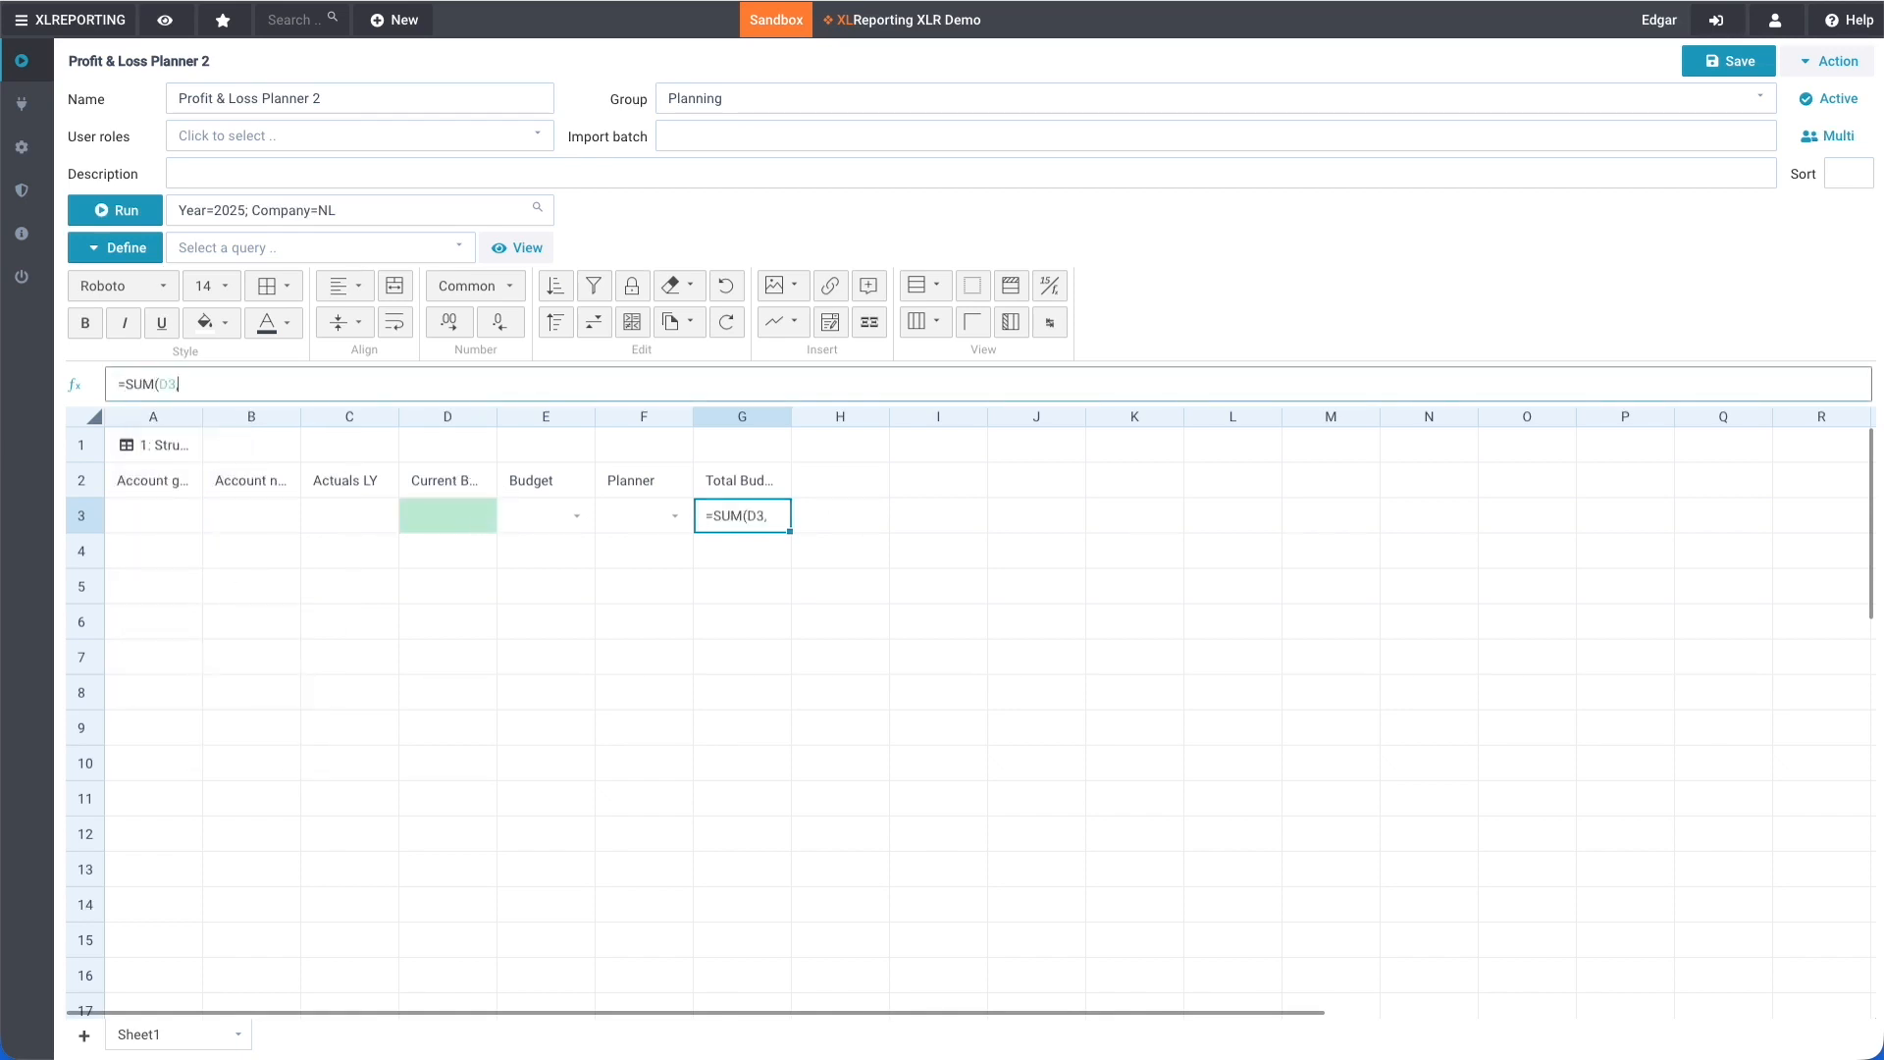
text(,)
click(546, 520)
text())
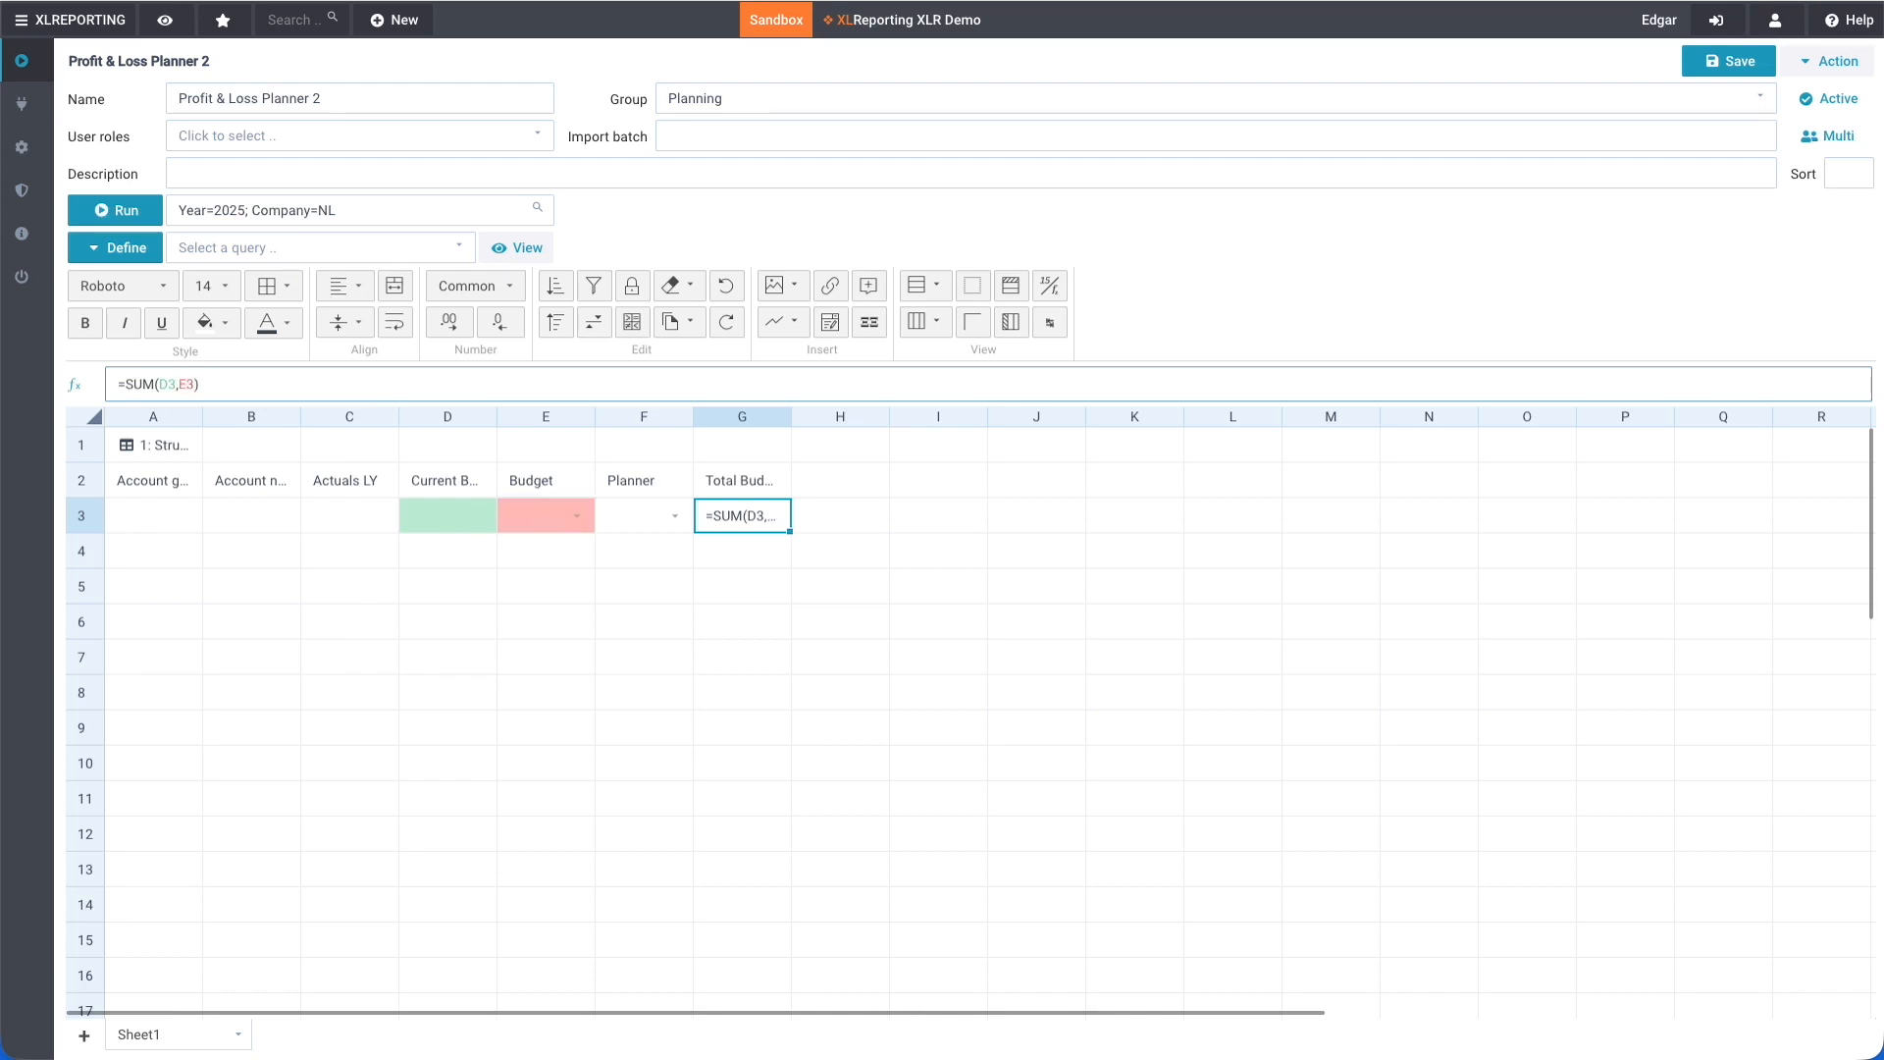
key(Return)
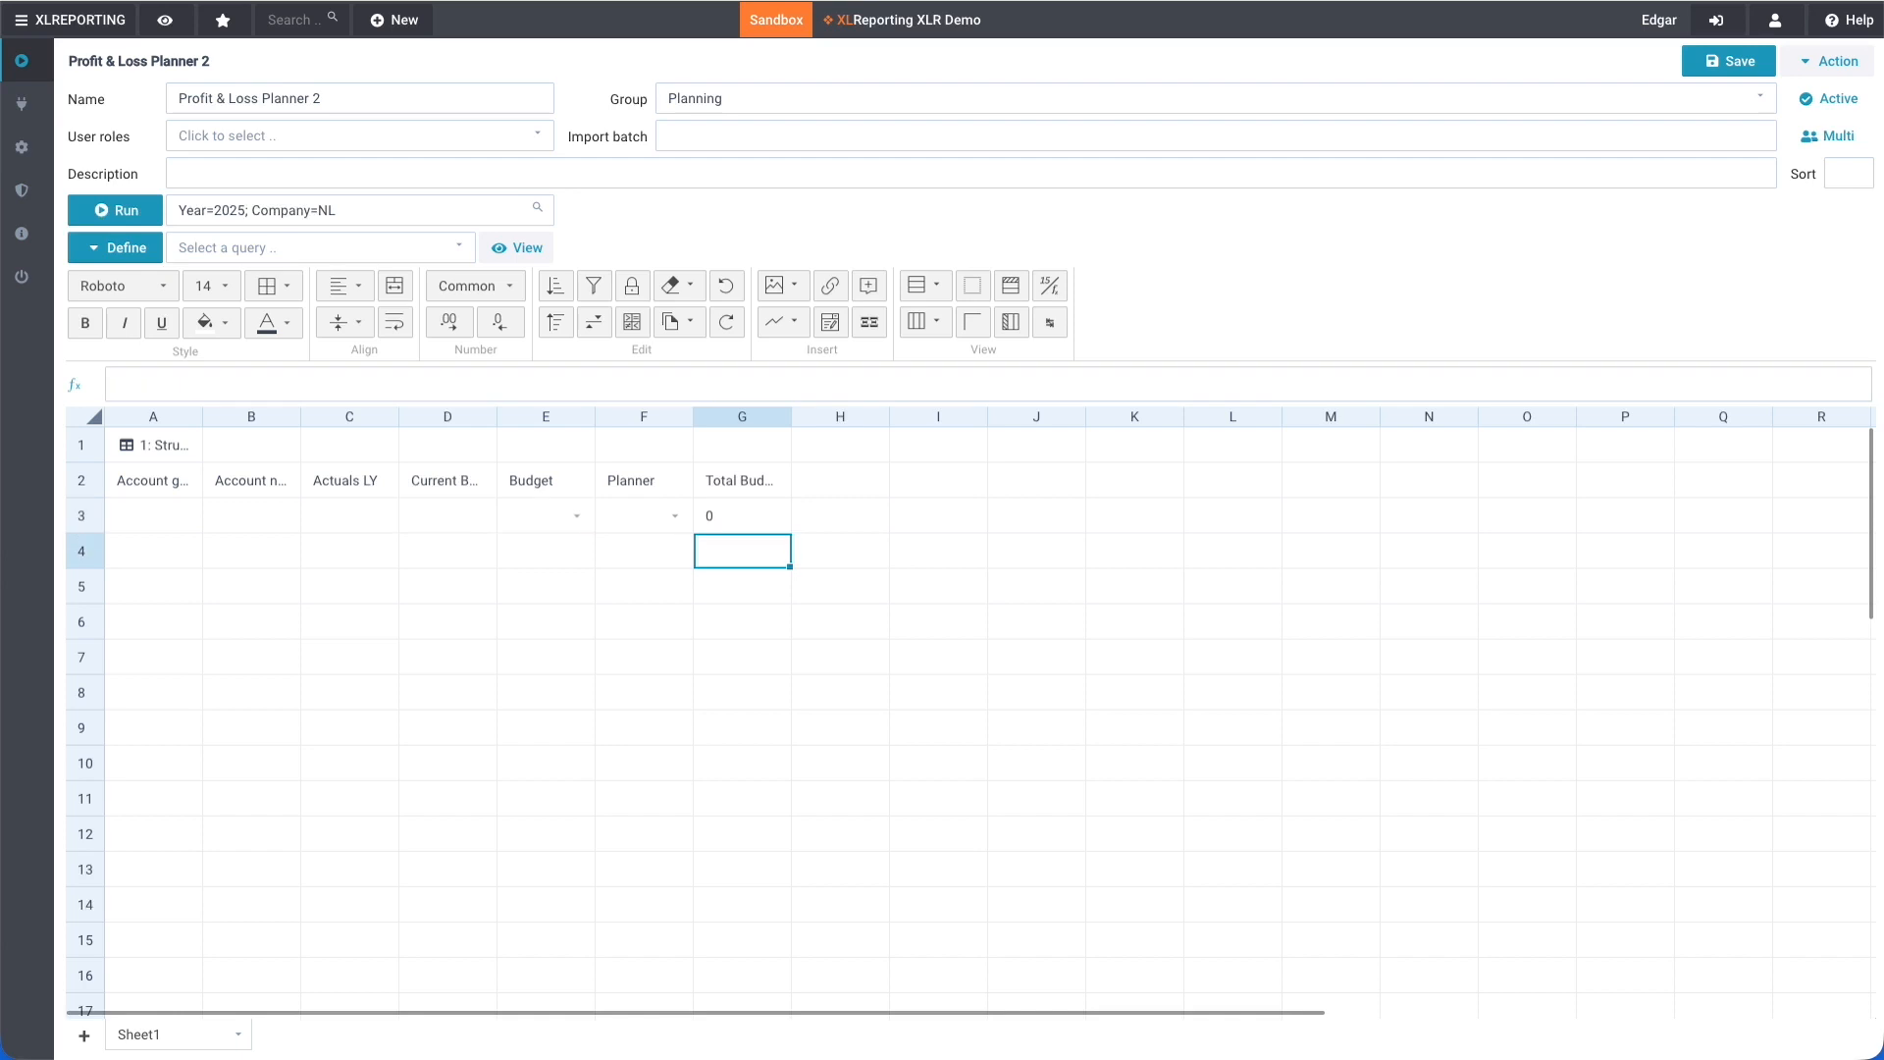
click(500, 292)
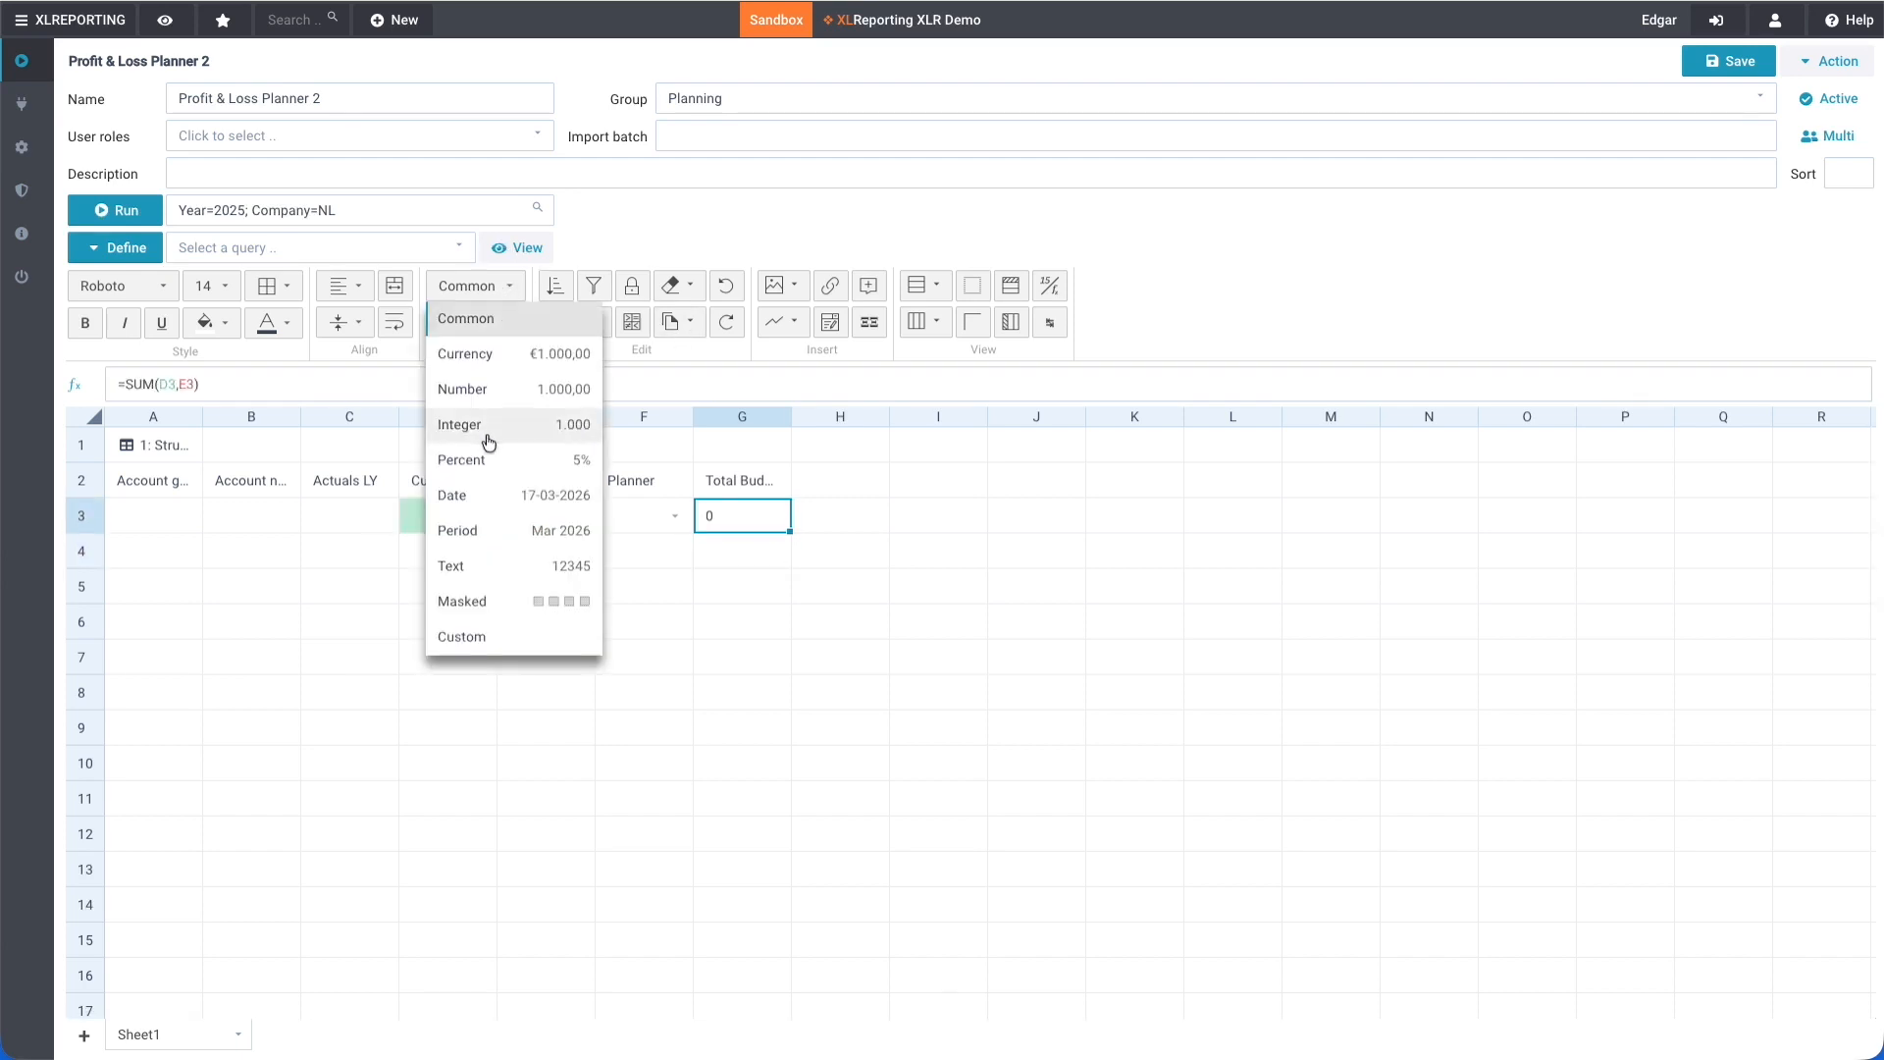
click(481, 426)
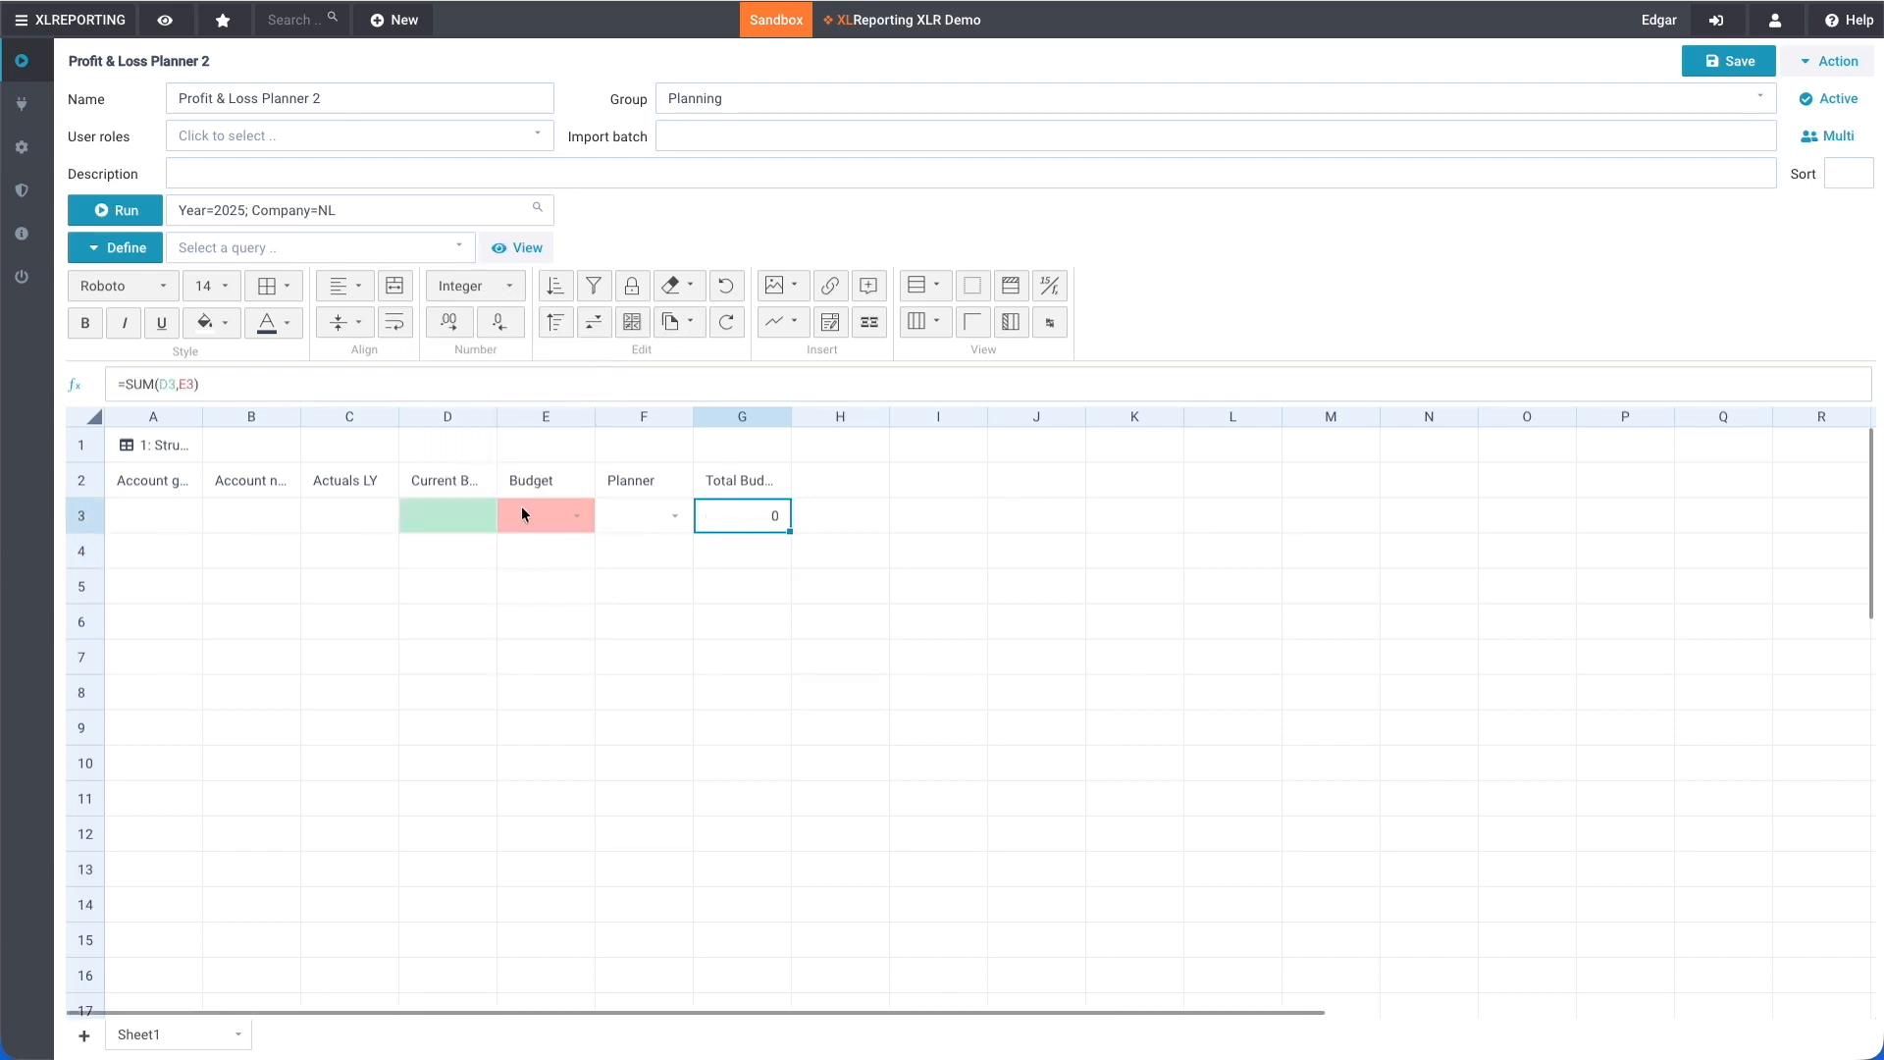
Enter a test value of 10000 in the first line of the Budget popup table in E3.
click(543, 512)
click(561, 515)
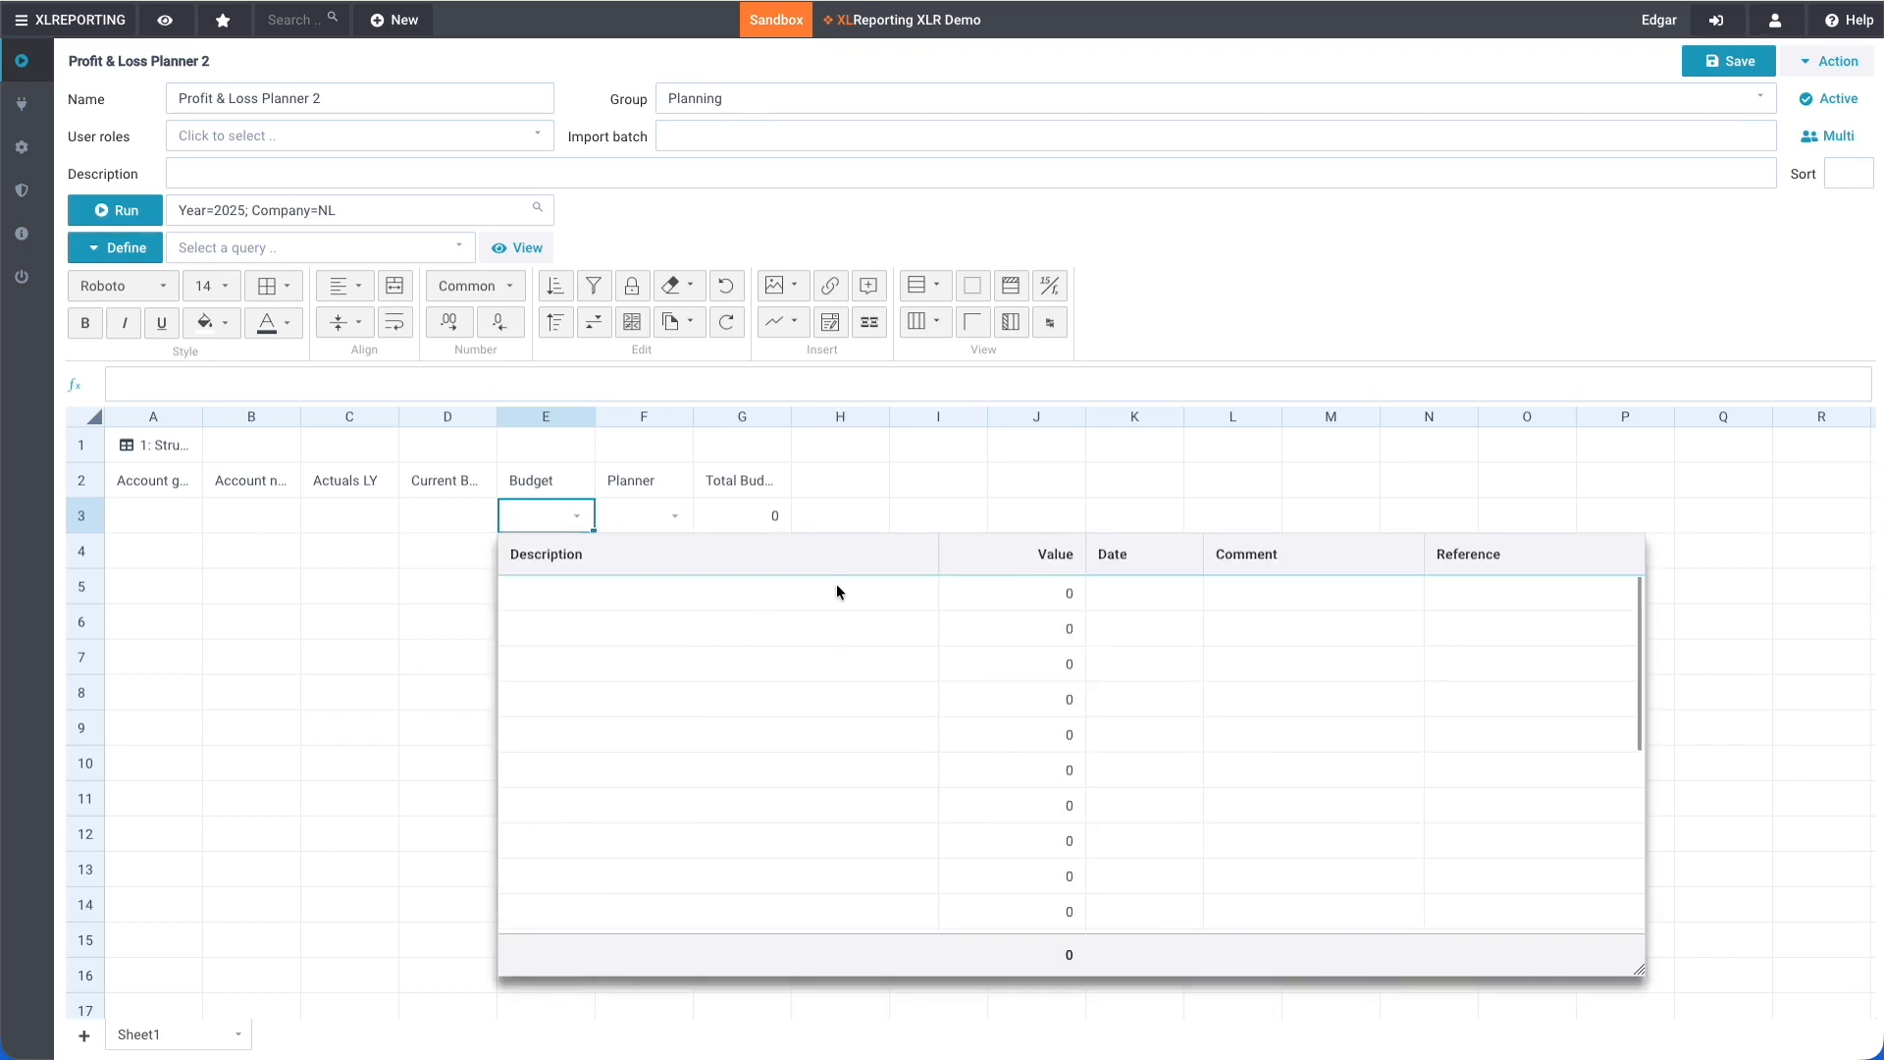
click(980, 595)
text(10000)
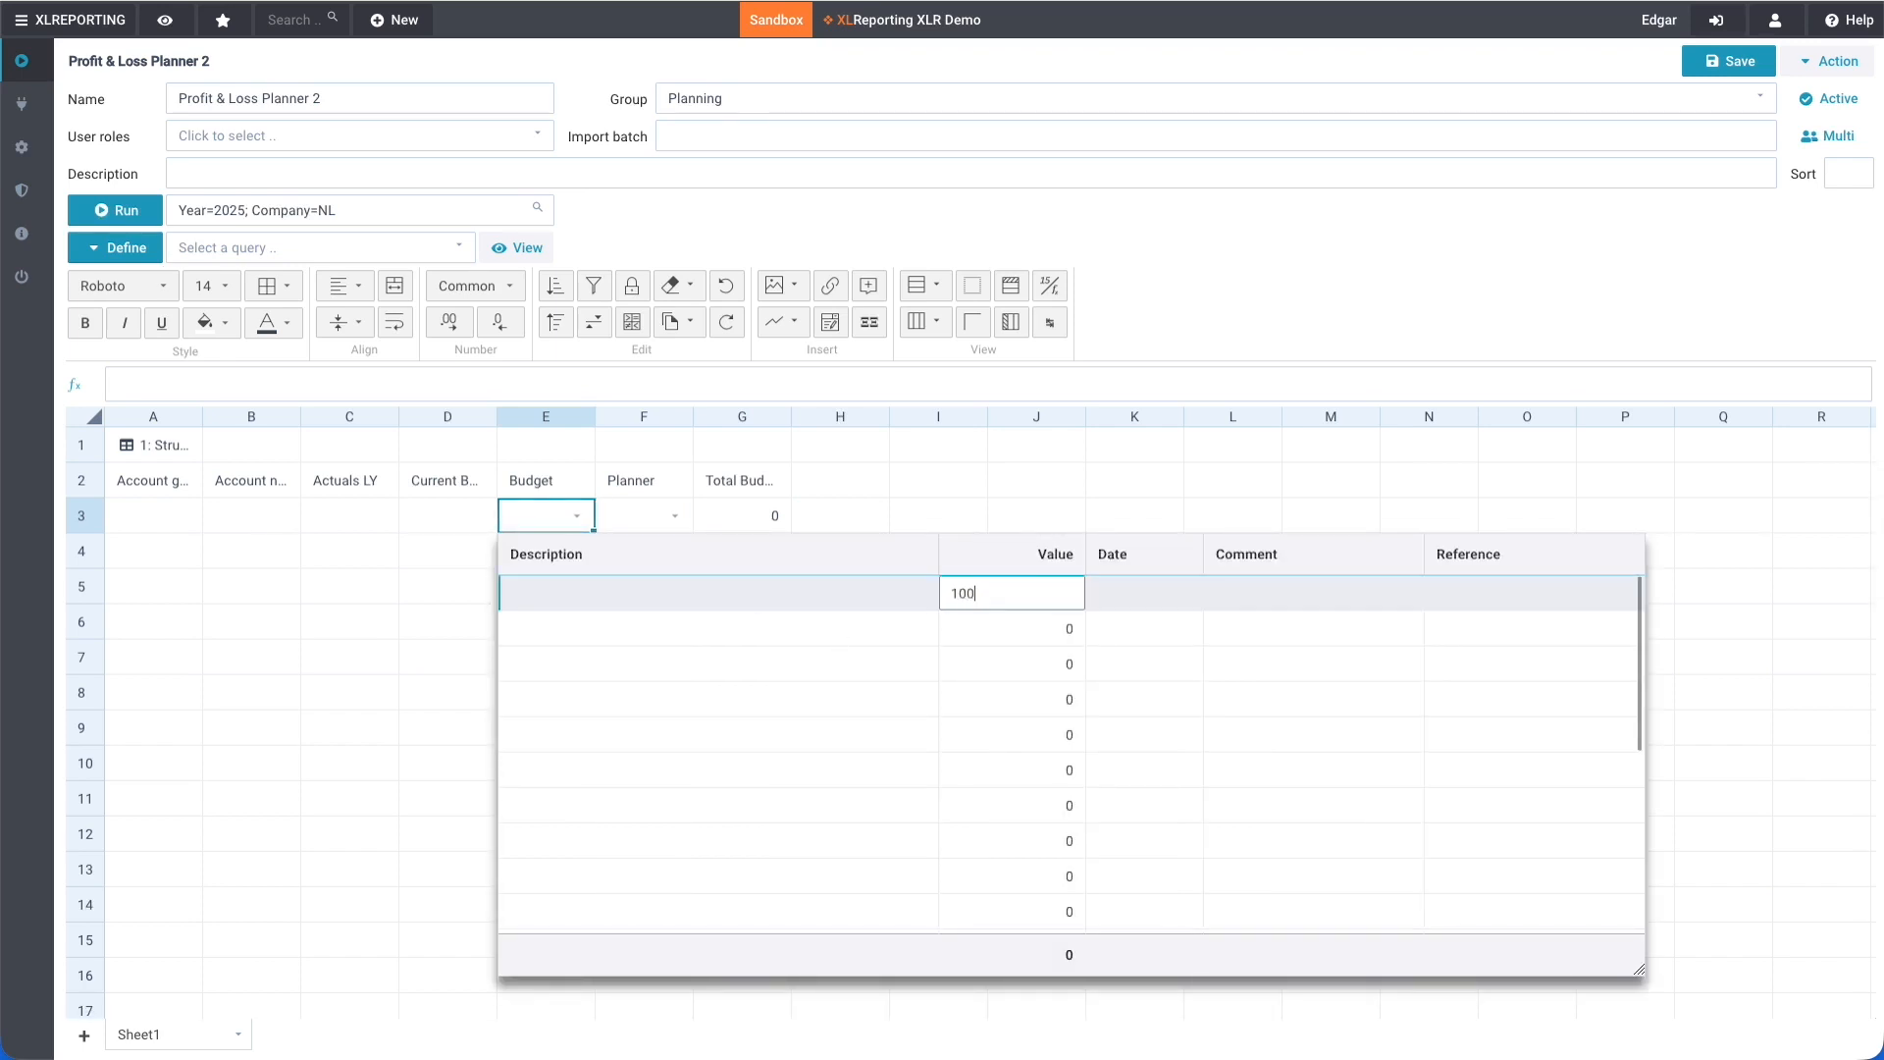
click(1018, 483)
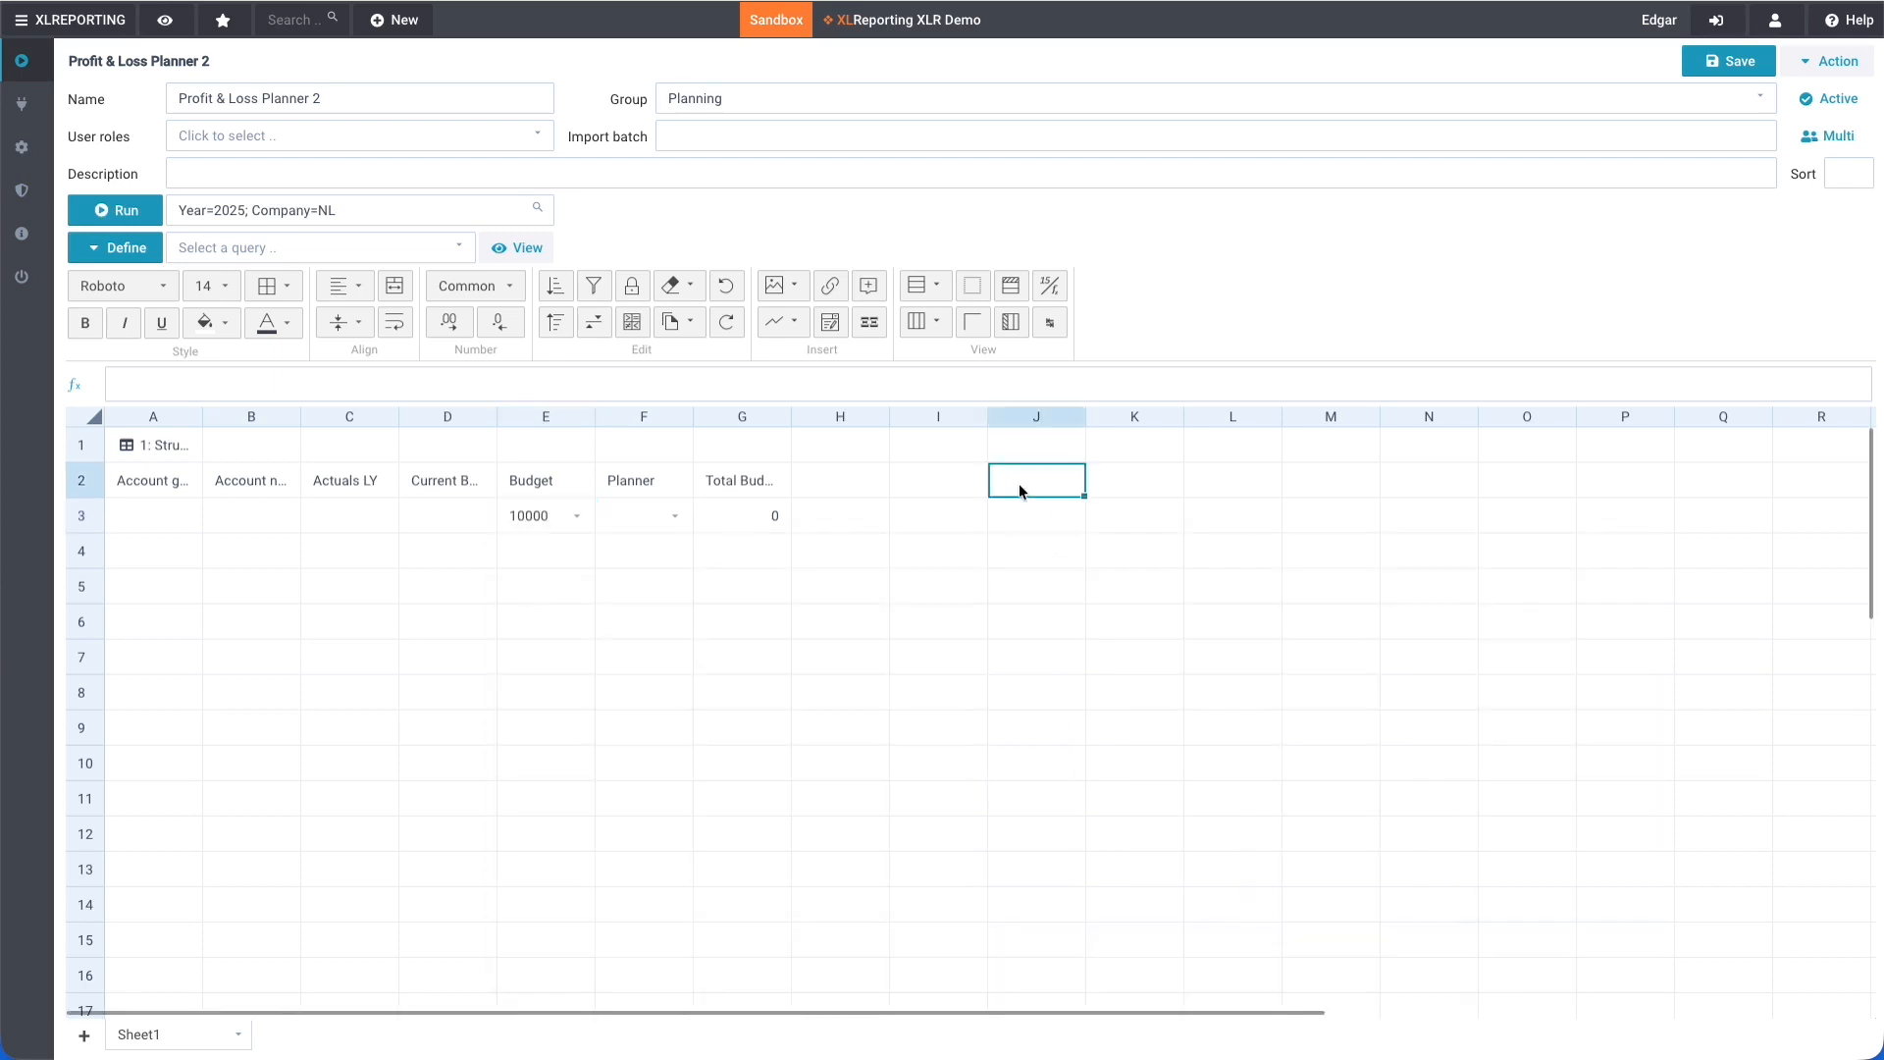
Enter 10000 as a test value in the Current Budget cell D3, and inspect the stored content of E3.
click(453, 522)
text(10000)
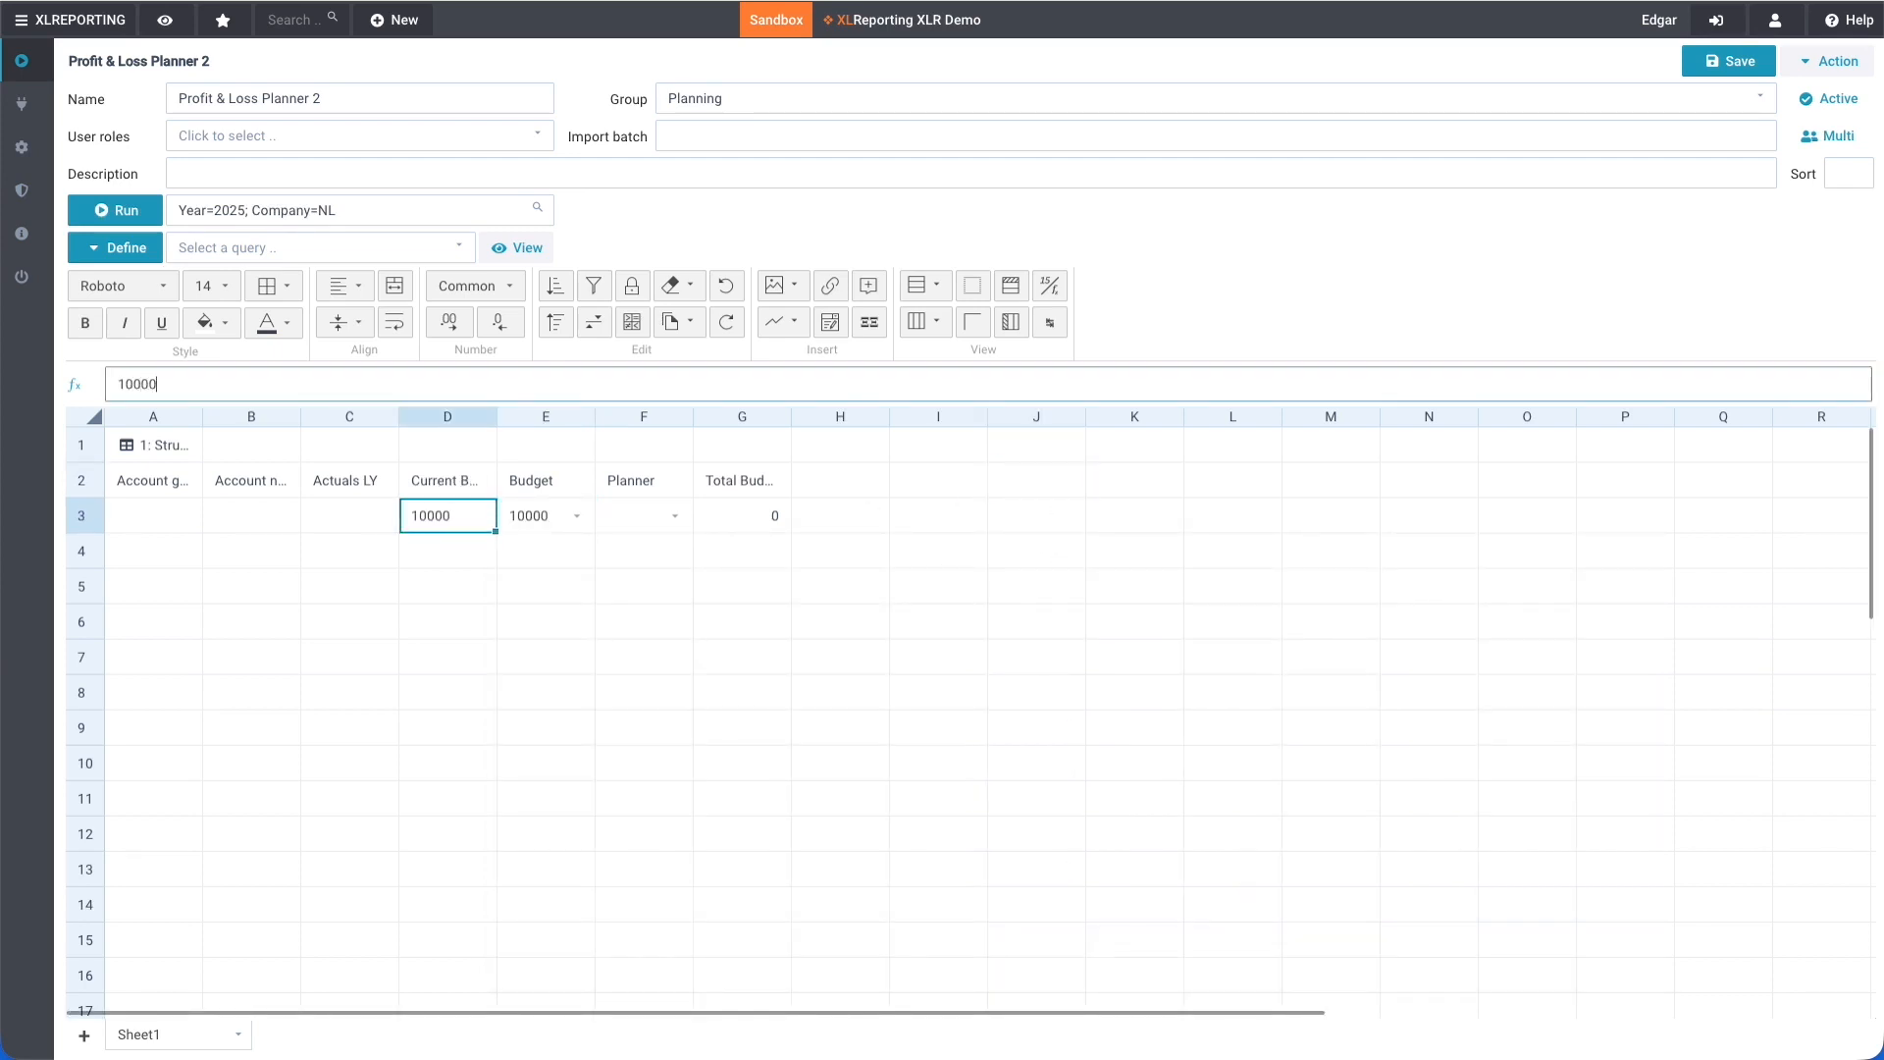
key(Return)
key(Up)
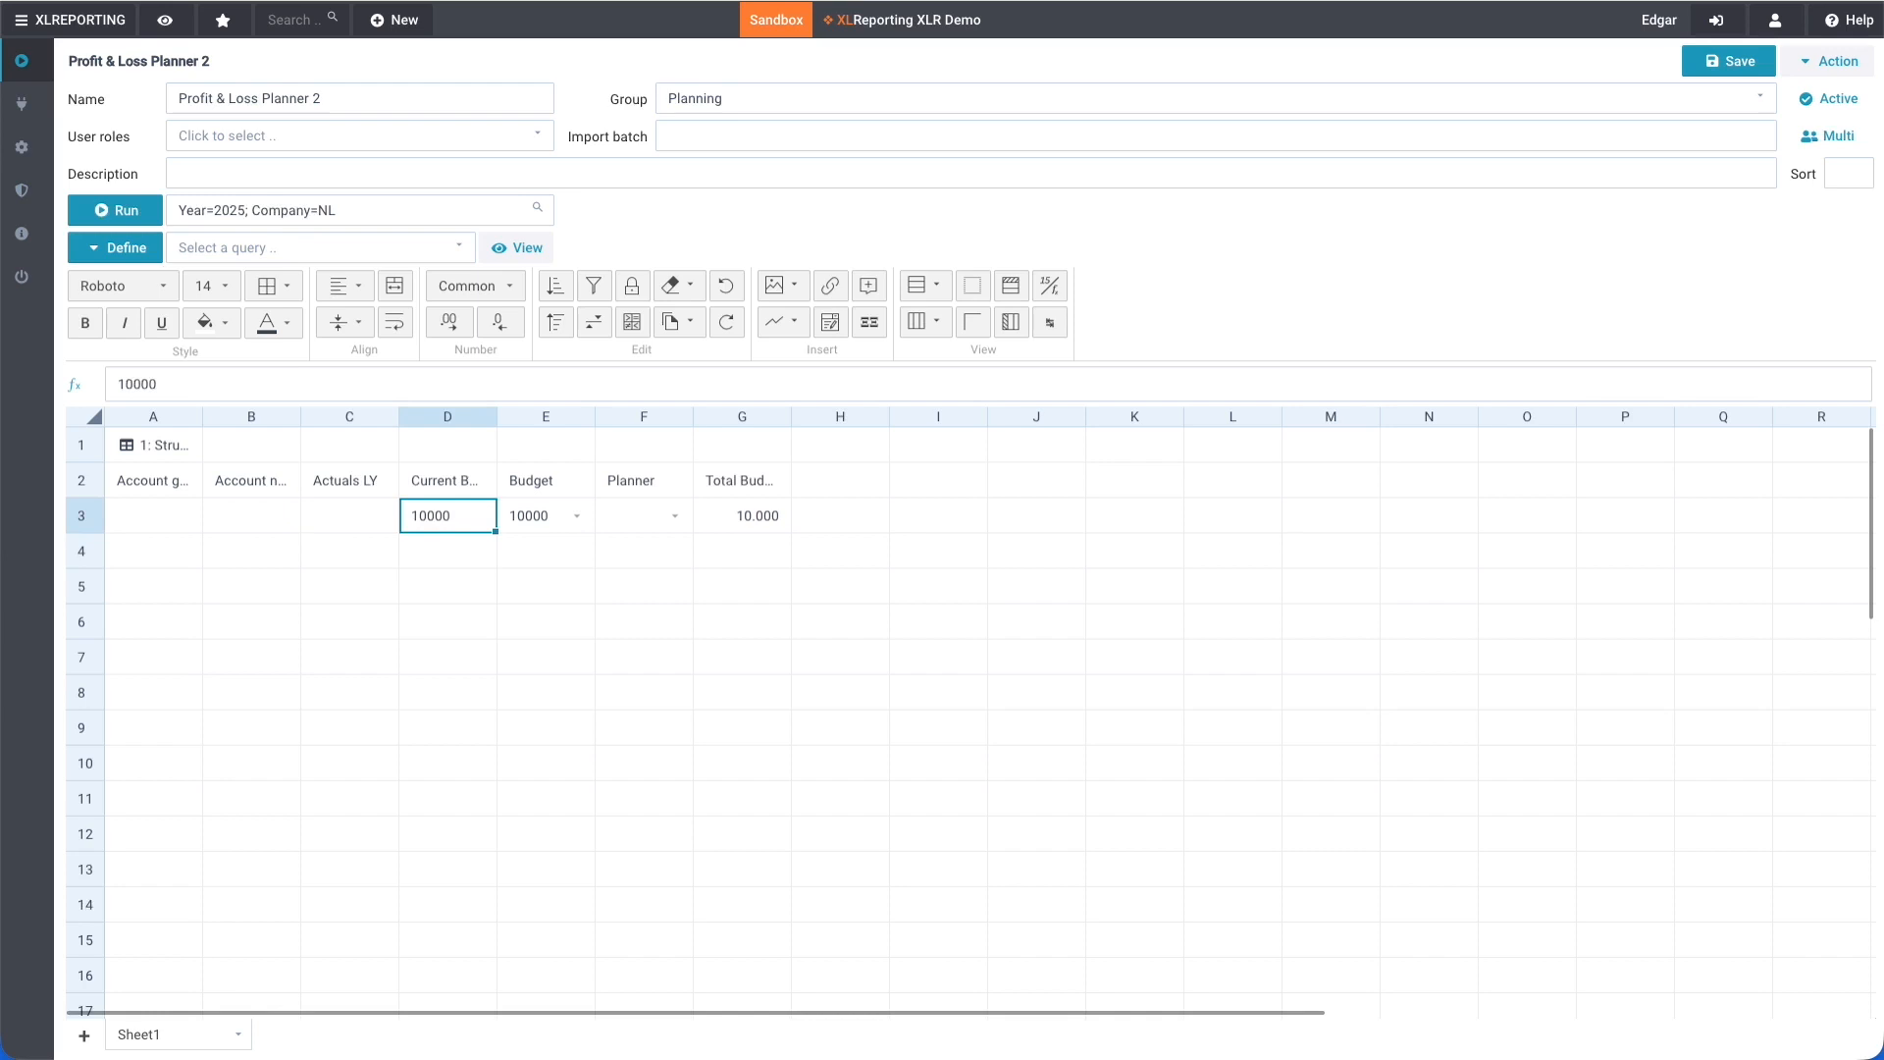
key(Right)
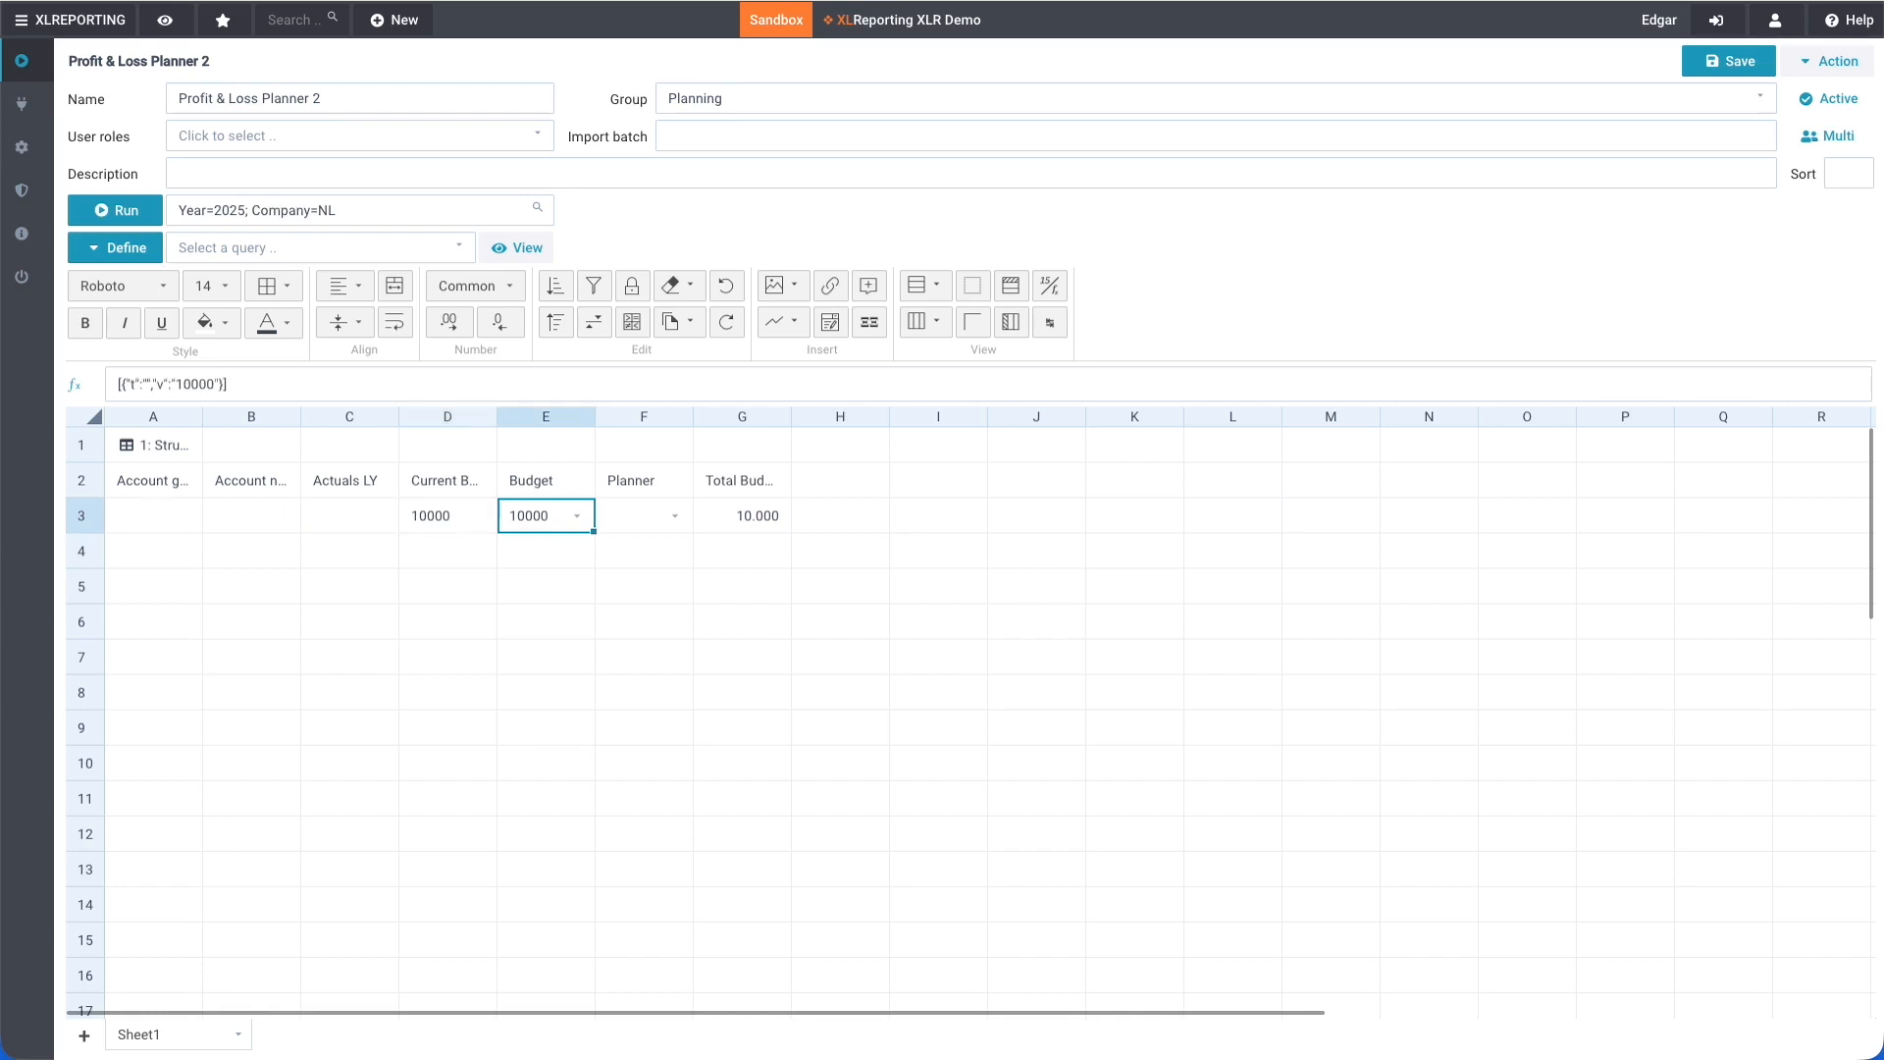